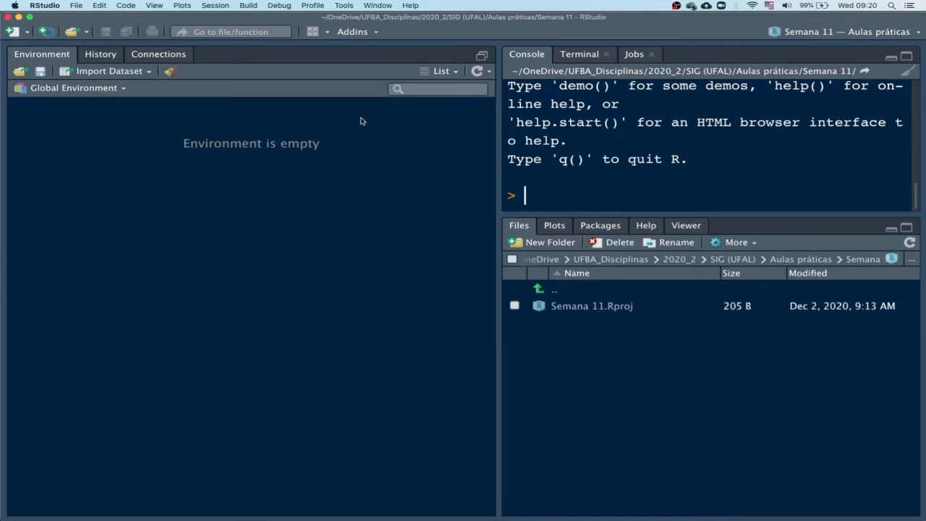
# Create a new R script, write install.packages("wallace") on its first line and run it.
pyautogui.click(72, 5)
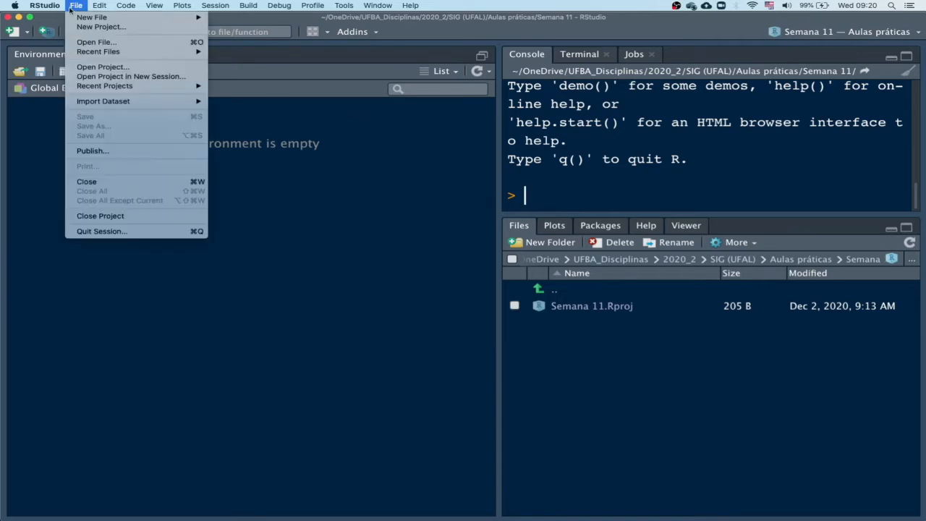
pyautogui.click(262, 23)
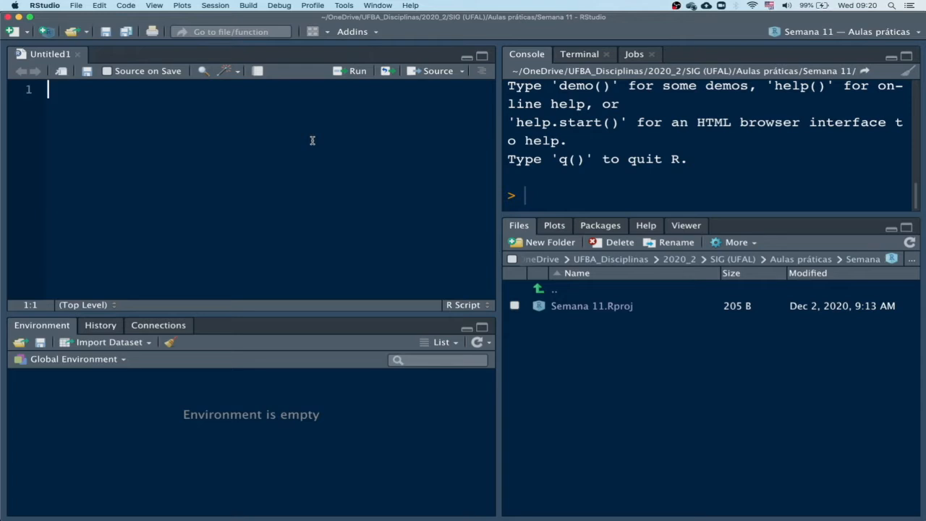
pyautogui.write('install.packa')
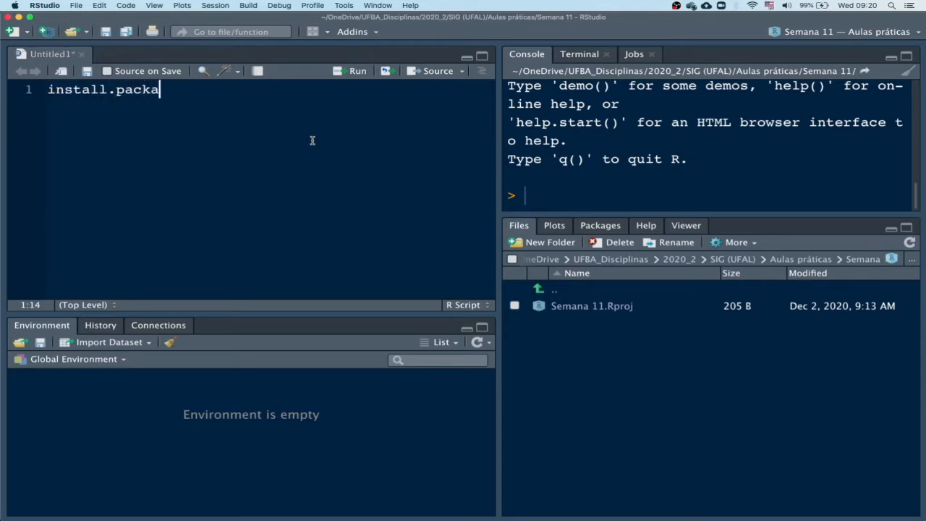
pyautogui.write('ges(')
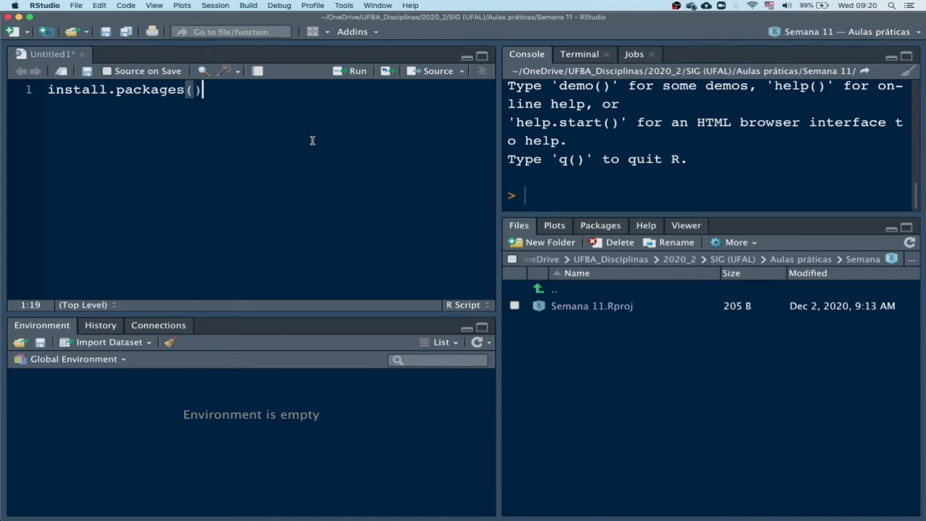
pyautogui.write('"wallace')
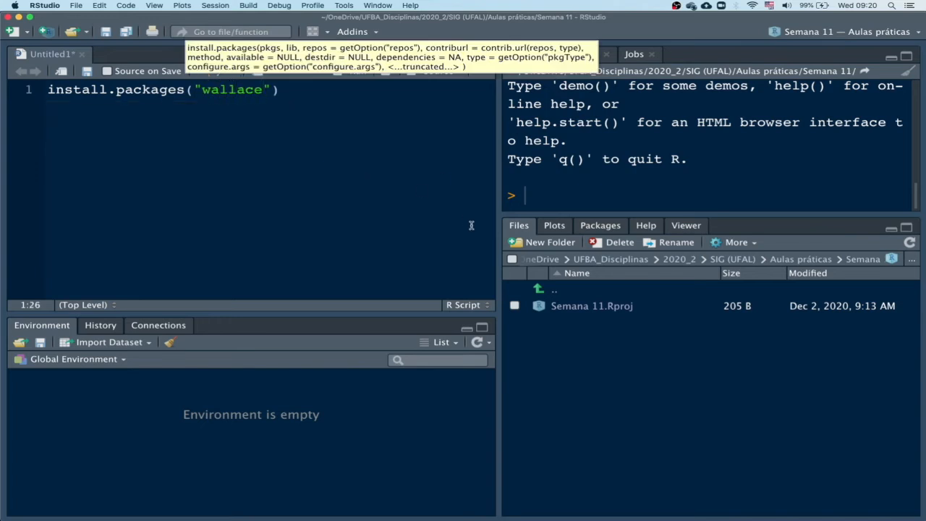
pyautogui.write('")')
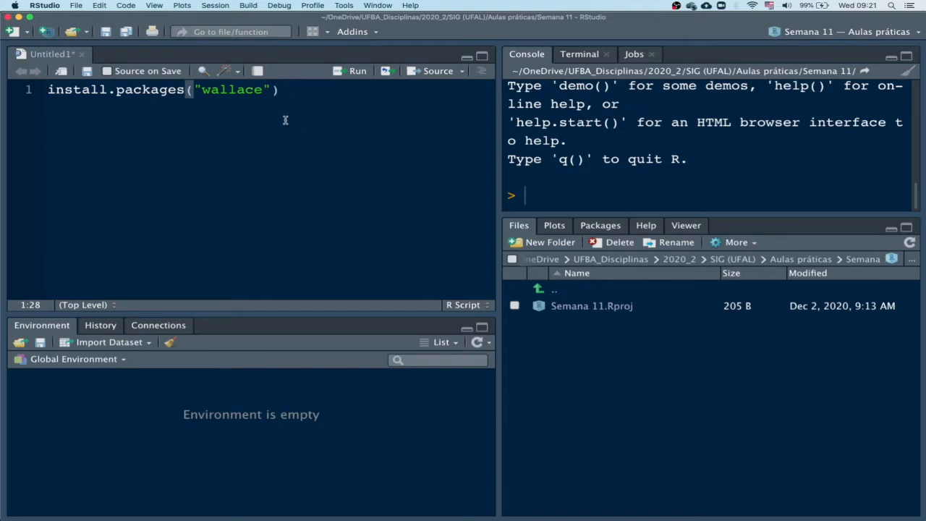
pyautogui.press('super+Return')
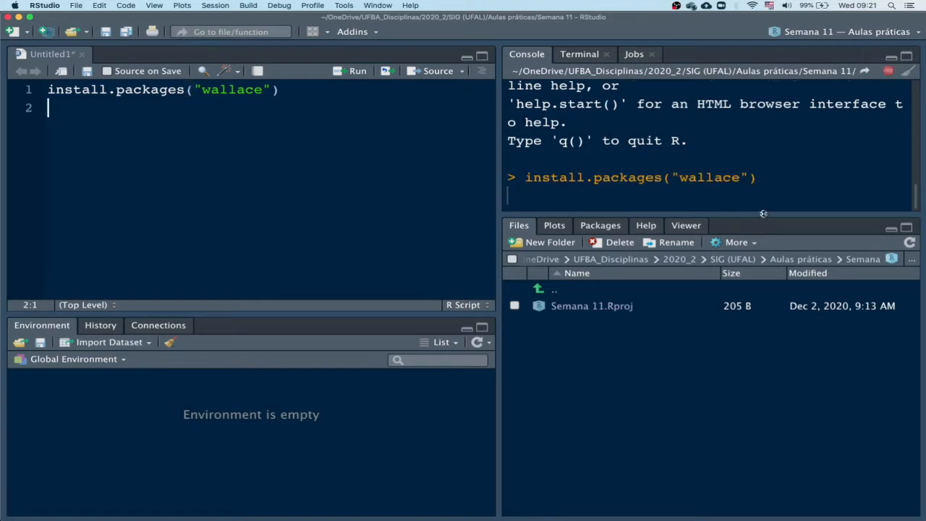
# Enlarge the console area and review the download log of the wallace package installation.
pyautogui.moveTo(767, 230); pyautogui.dragTo(770, 271)
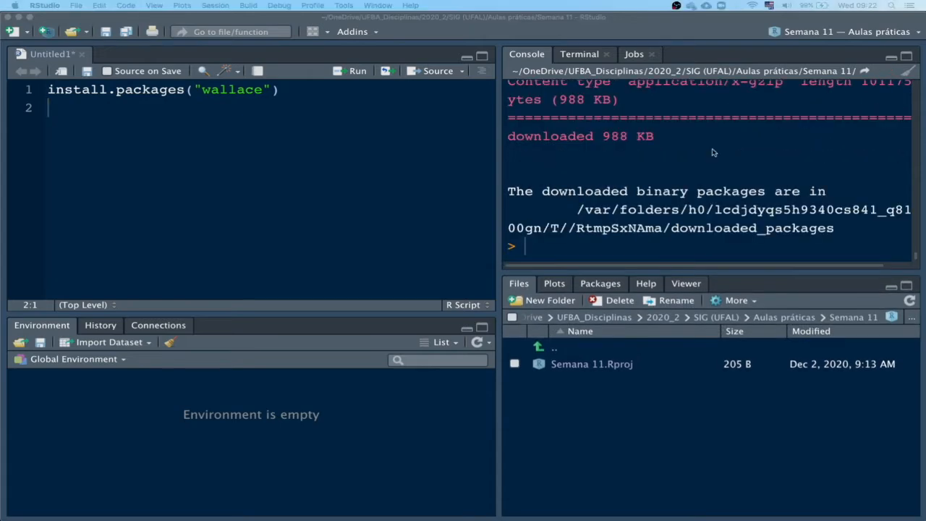
pyautogui.click(891, 287)
pyautogui.click(889, 288)
pyautogui.scroll(10, 640, 231)
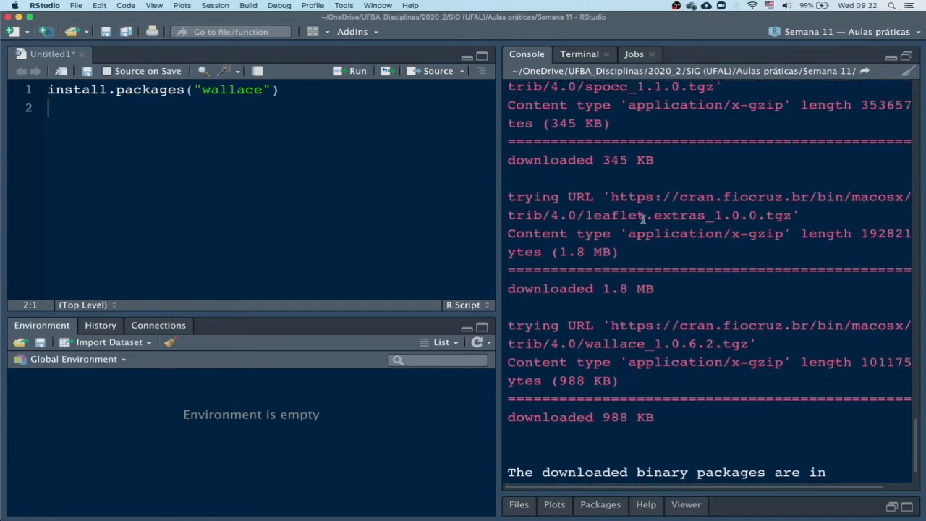
pyautogui.scroll(5, 641, 230)
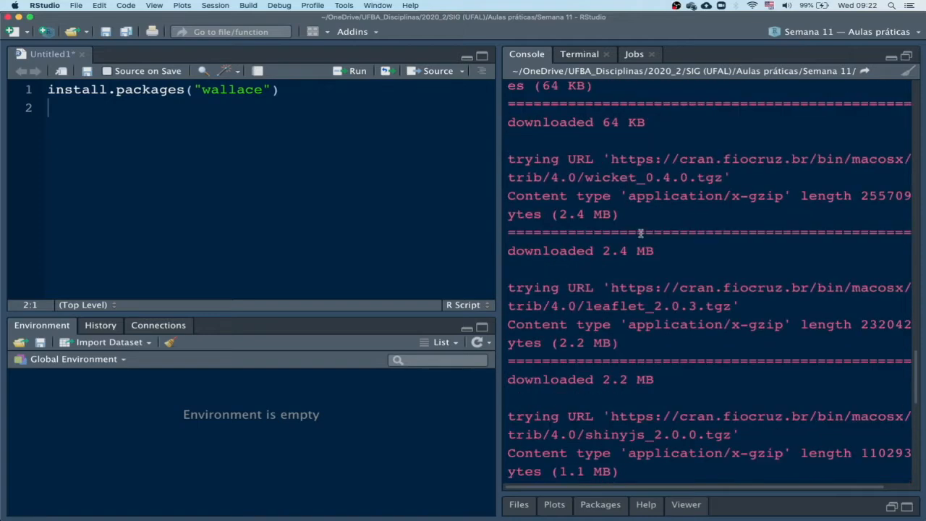
pyautogui.scroll(6, 734, 249)
pyautogui.scroll(-5, 690, 256)
pyautogui.scroll(-5, 690, 257)
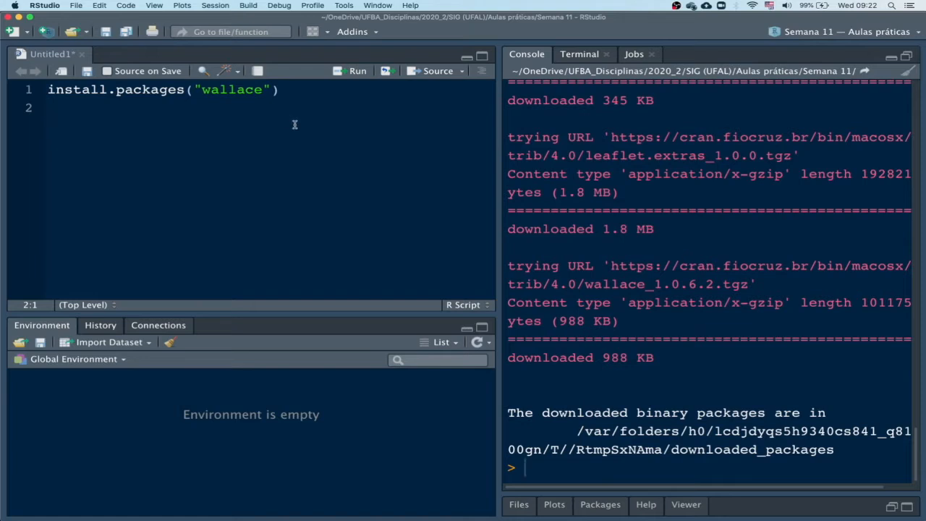
# Add library("wallace") on line 2, enlarge the interface text by two zoom levels and run the line.
pyautogui.write('library(')
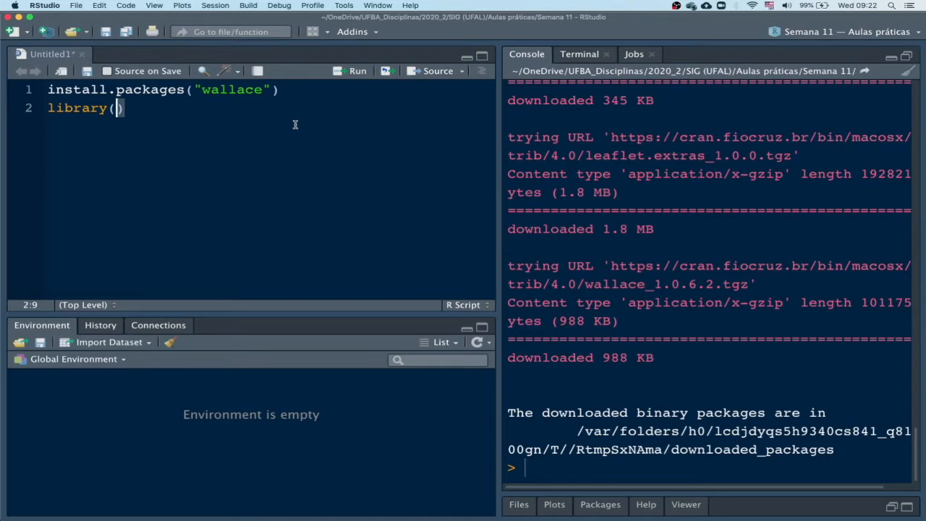
pyautogui.write('"walla')
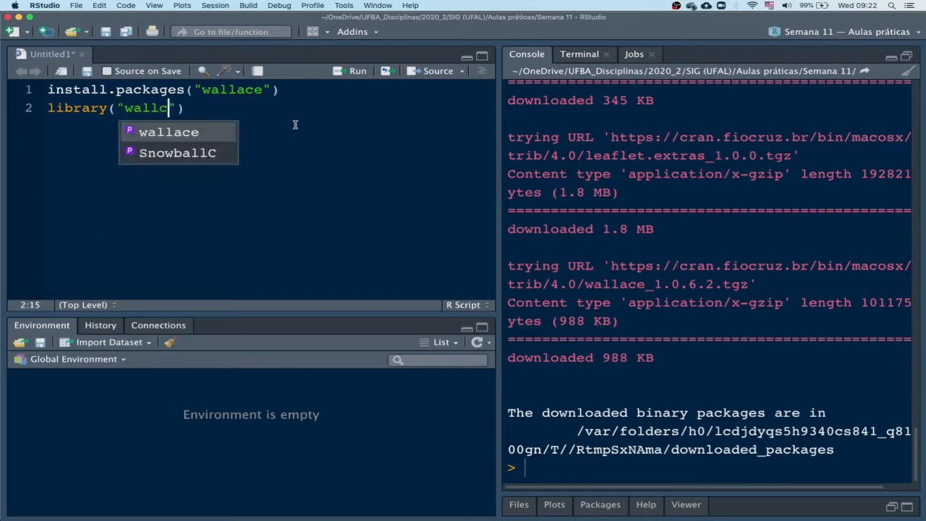
pyautogui.press('Tab')
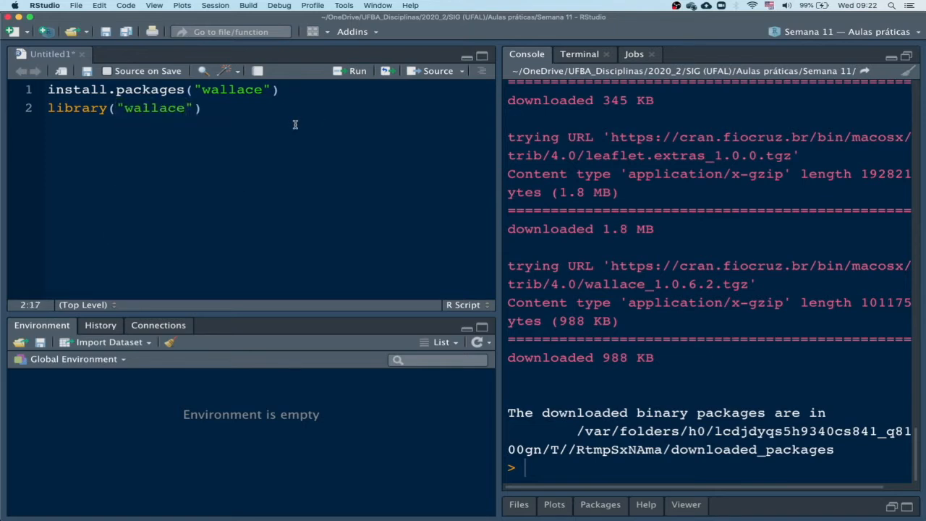
pyautogui.press('super+equal')
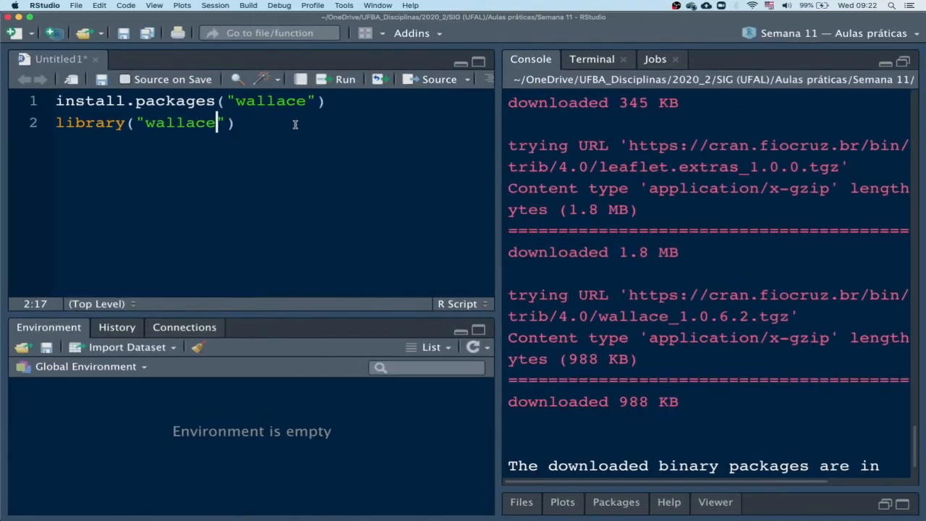
pyautogui.press('super+equal')
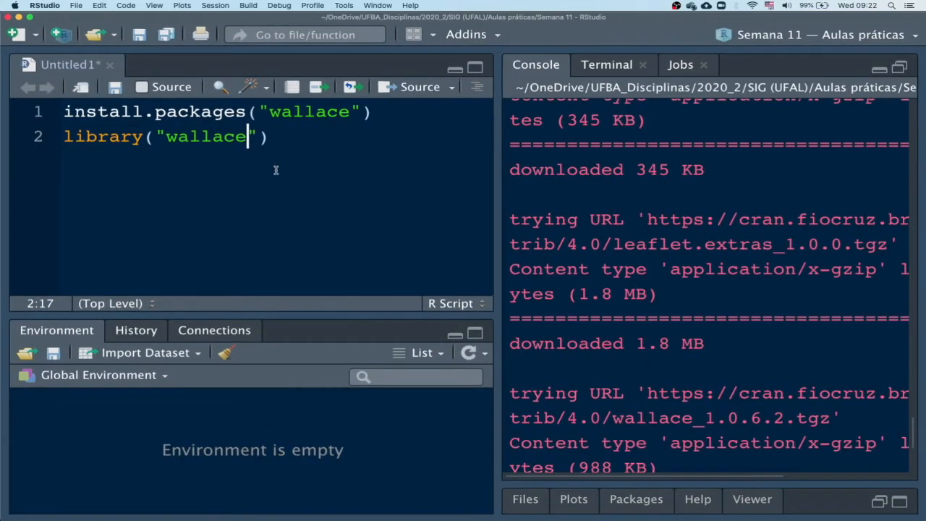
pyautogui.press('Right')
pyautogui.press('Right')
pyautogui.press('super+Return')
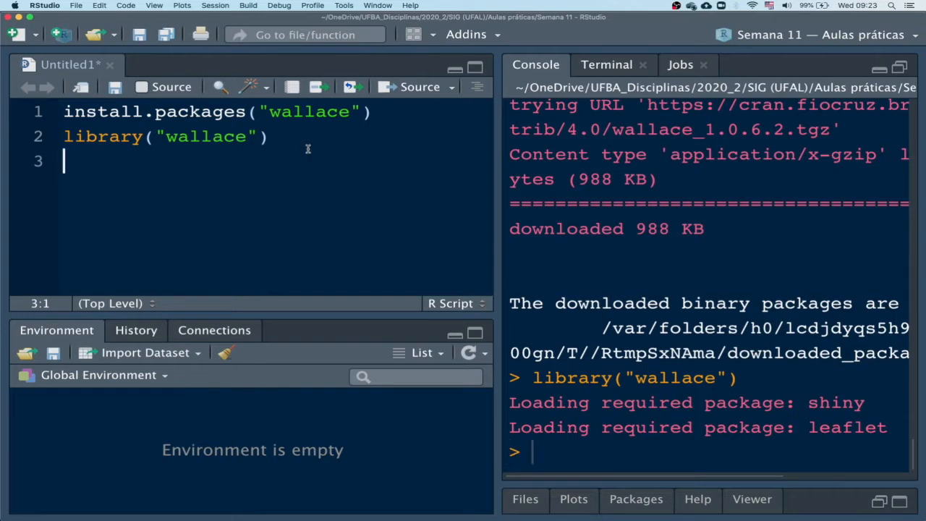
# Add run_wallace() on line 3 of the script and run it to launch the Wallace application.
pyautogui.write('run_')
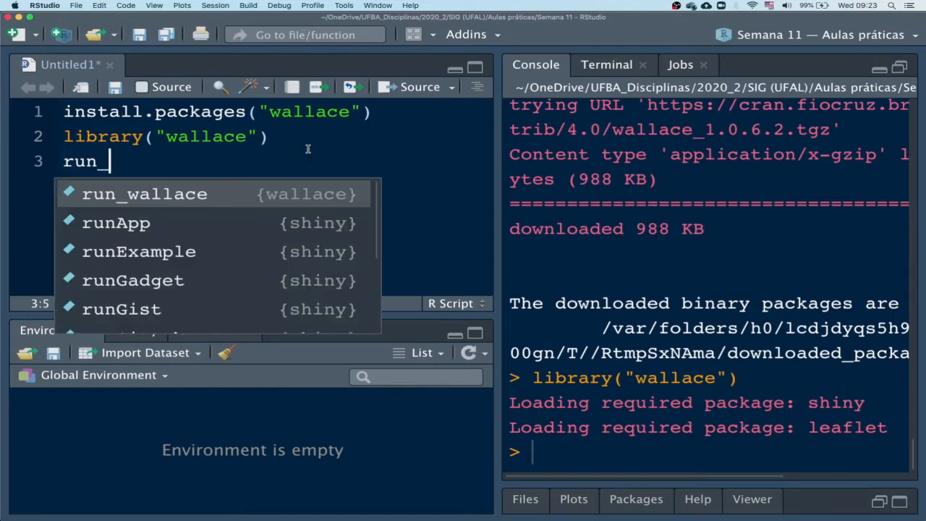
pyautogui.write('wallace(')
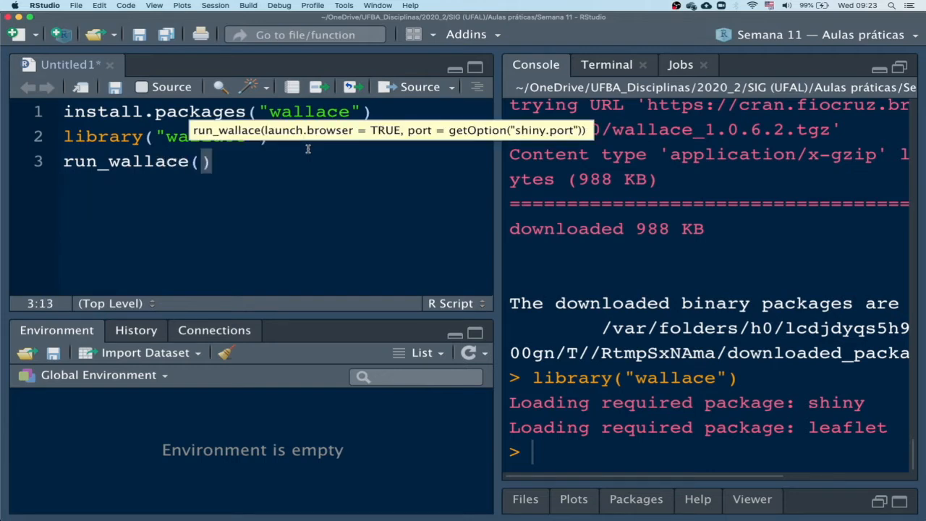
pyautogui.press('super+Return')
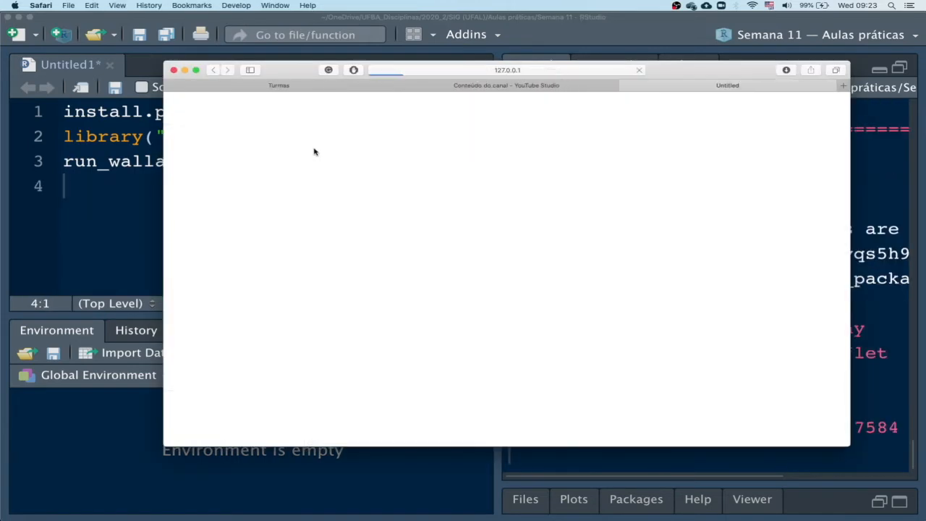
# In Safari, close the two tabs unrelated to Wallace and enlarge the browser window to fill the screen.
pyautogui.click(400, 87)
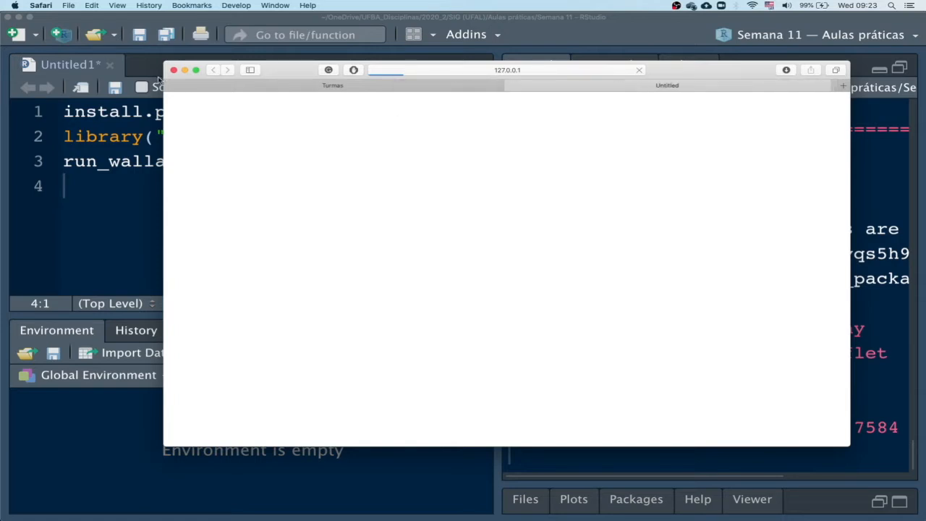
pyautogui.click(168, 86)
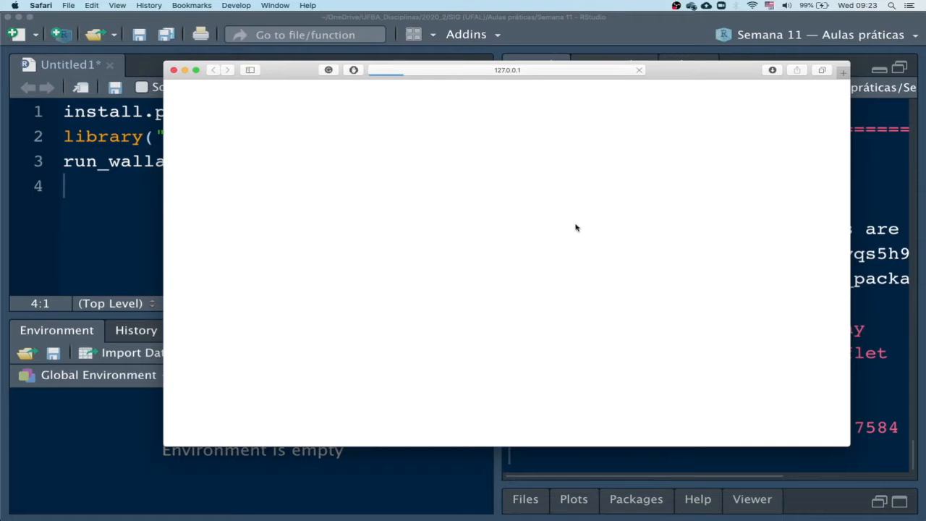
pyautogui.doubleClick(671, 72)
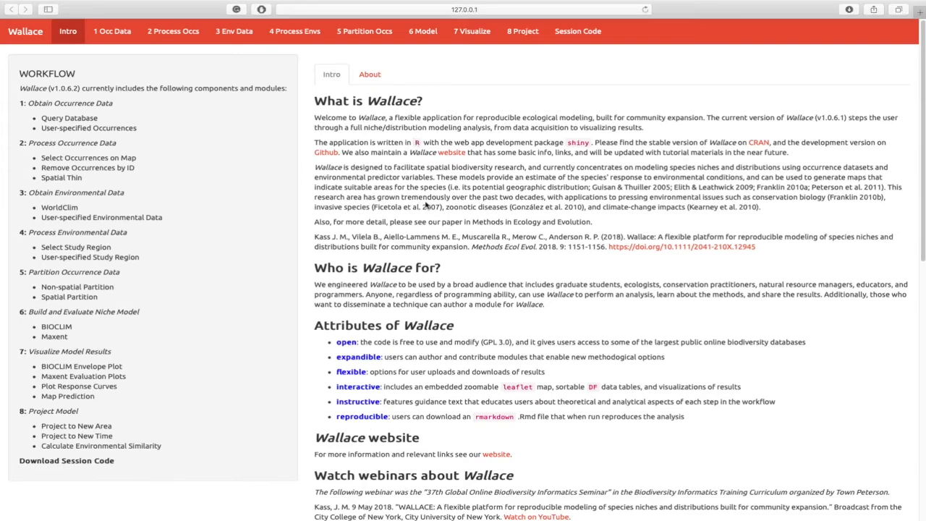
# Read through Wallace's introduction page, from the workflow overview and attributes down to the acknowledgments and references.
pyautogui.scroll(-1, 425, 206)
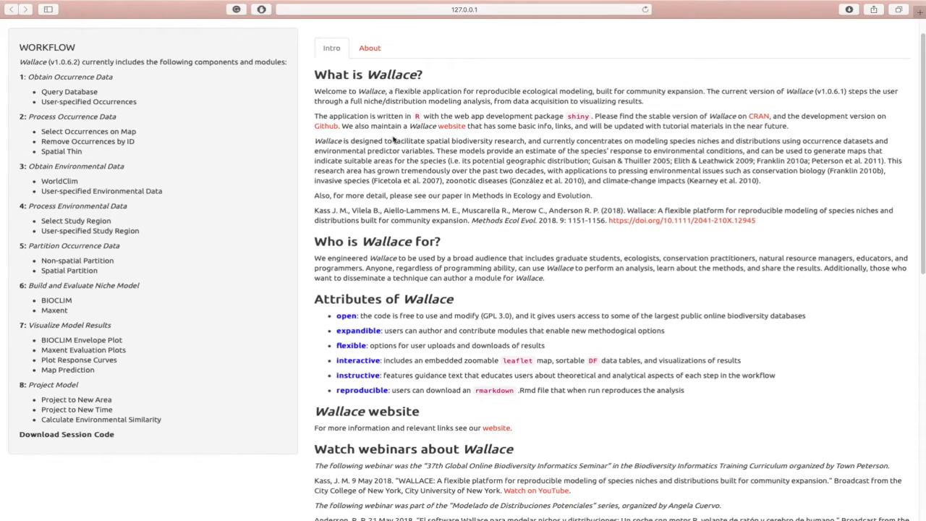
pyautogui.scroll(-1, 405, 145)
pyautogui.scroll(-10, 405, 148)
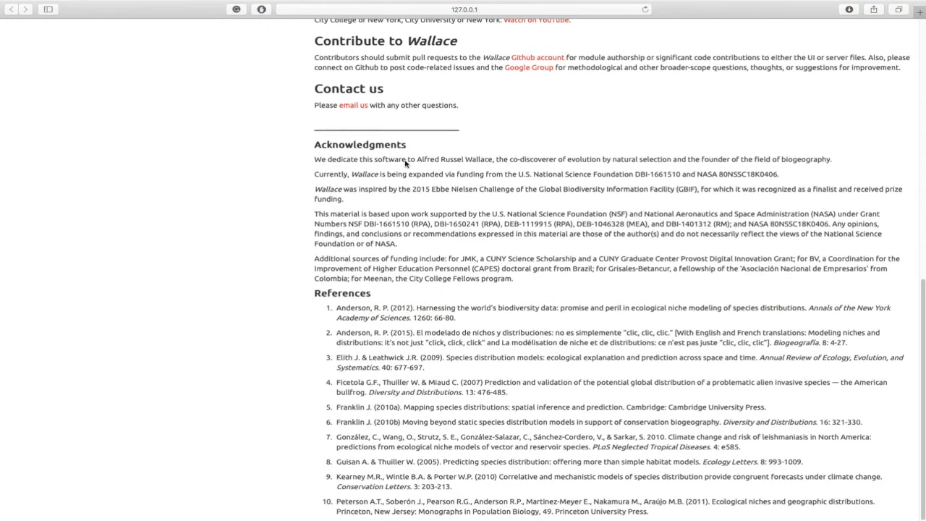
pyautogui.scroll(10, 405, 160)
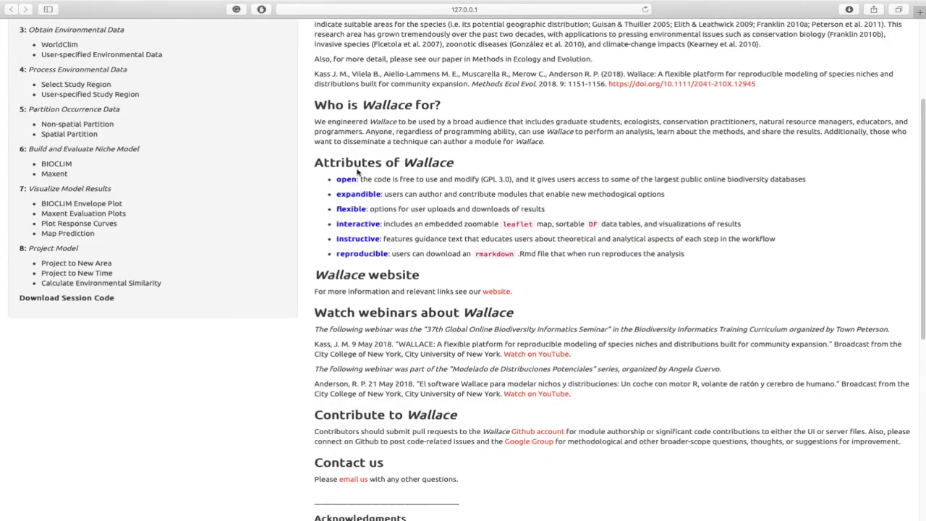
pyautogui.scroll(-10, 398, 176)
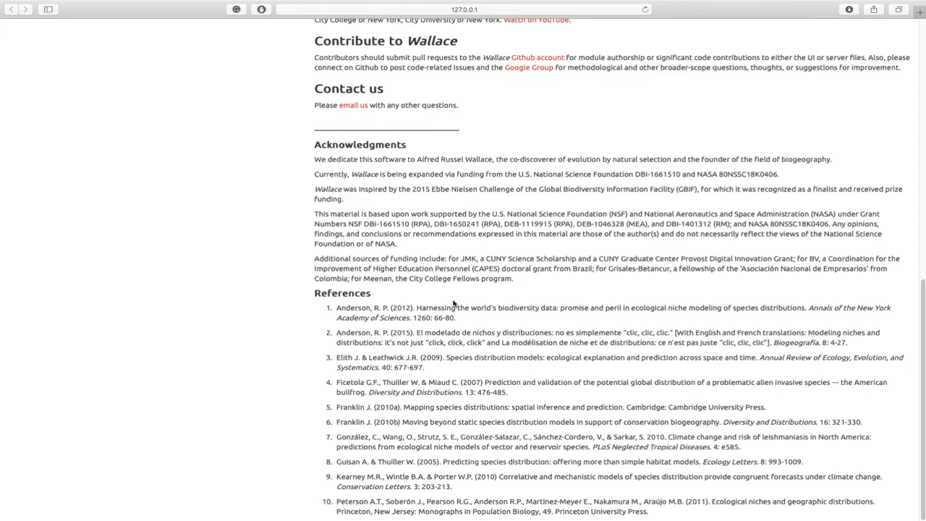
pyautogui.scroll(7, 457, 323)
pyautogui.scroll(5, 343, 309)
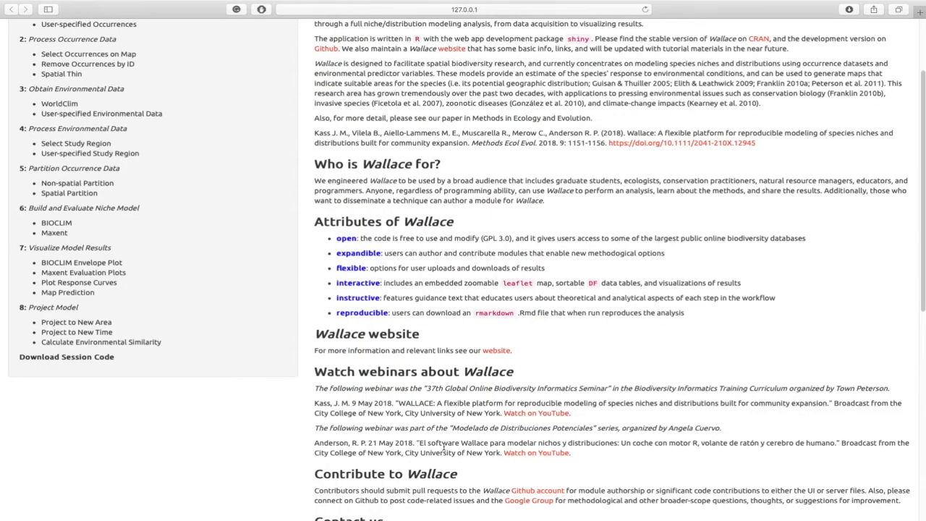
pyautogui.scroll(3, 444, 448)
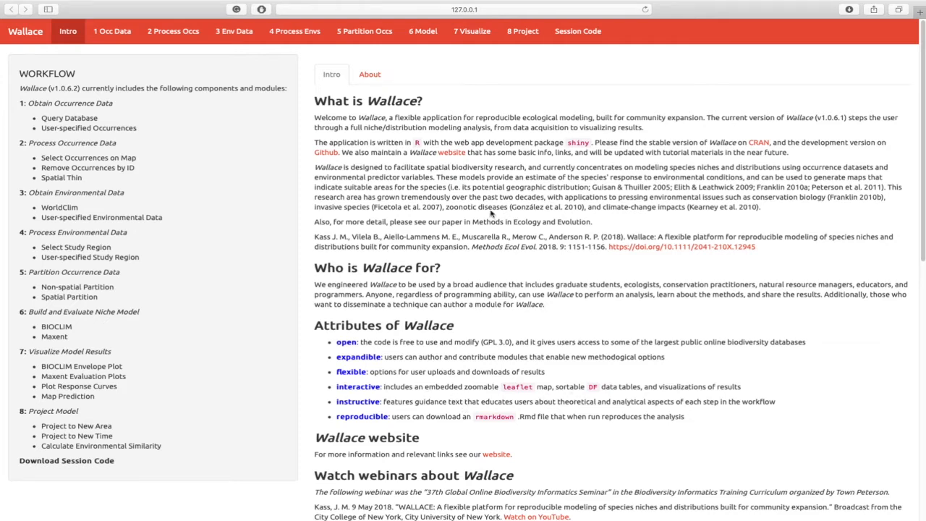
# View Wallace's About page and look through the descriptions of its developers and collaborators.
pyautogui.click(381, 78)
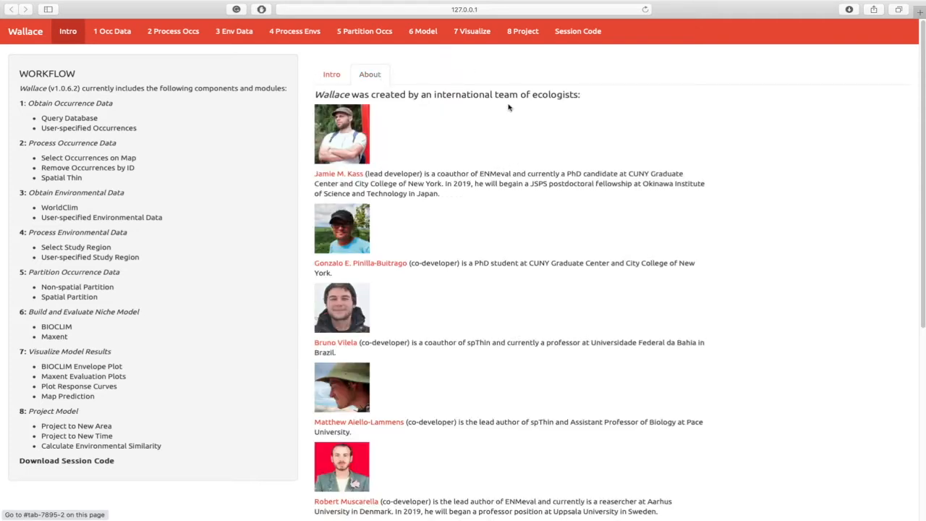
pyautogui.scroll(-1, 634, 349)
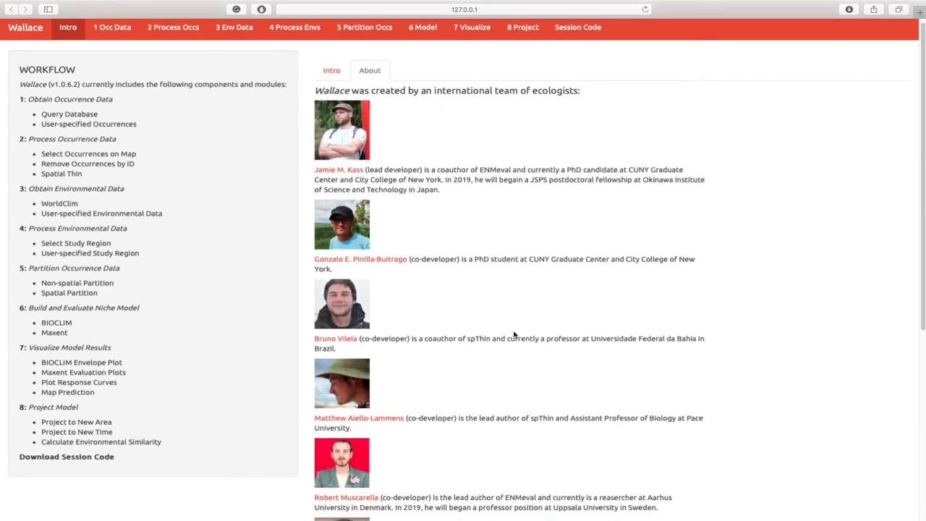
pyautogui.moveTo(441, 352); pyautogui.dragTo(413, 312)
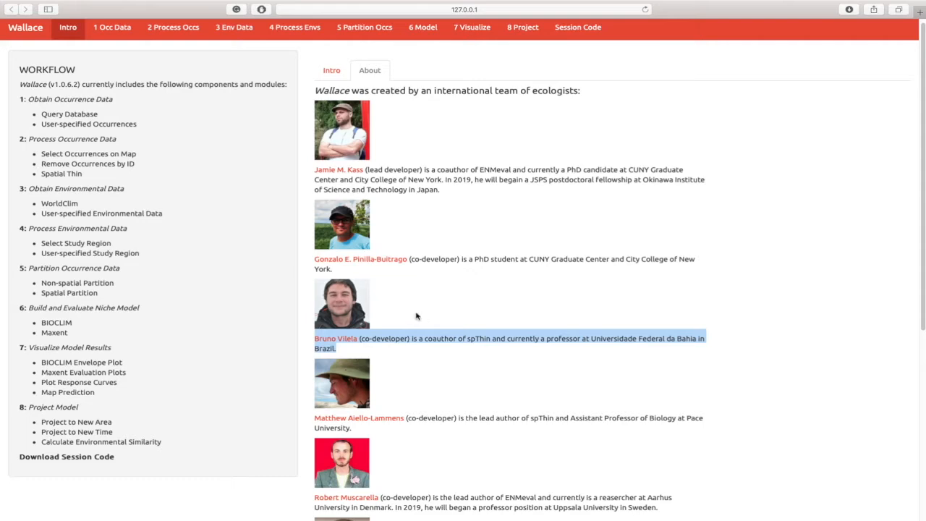
pyautogui.click(537, 335)
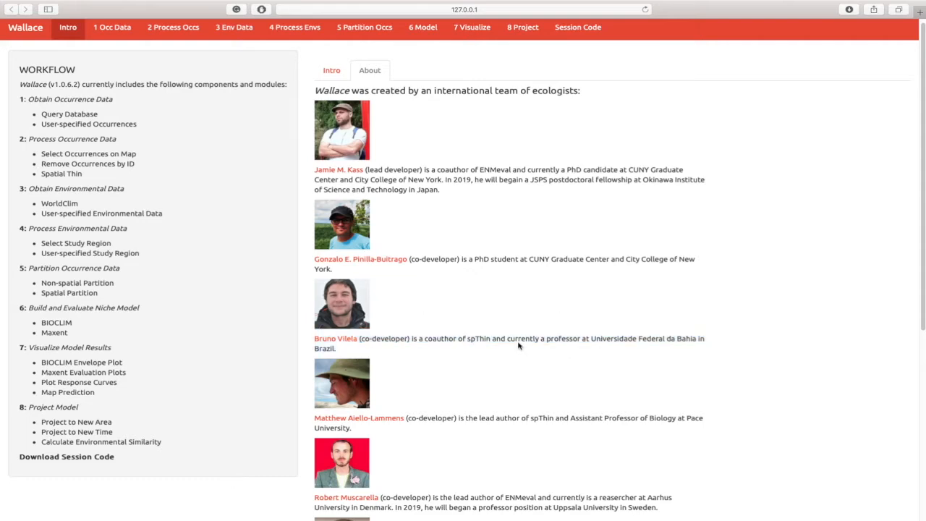
pyautogui.scroll(-5, 518, 346)
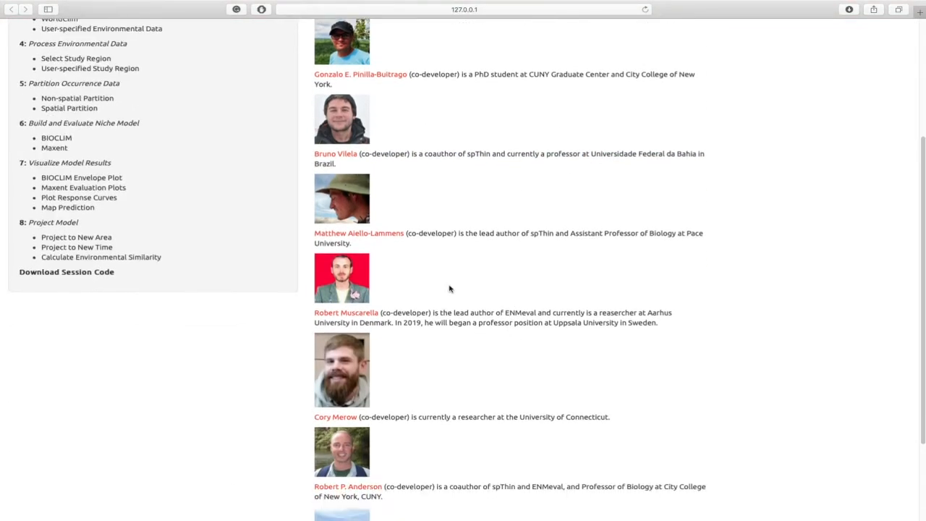
pyautogui.scroll(-3, 517, 340)
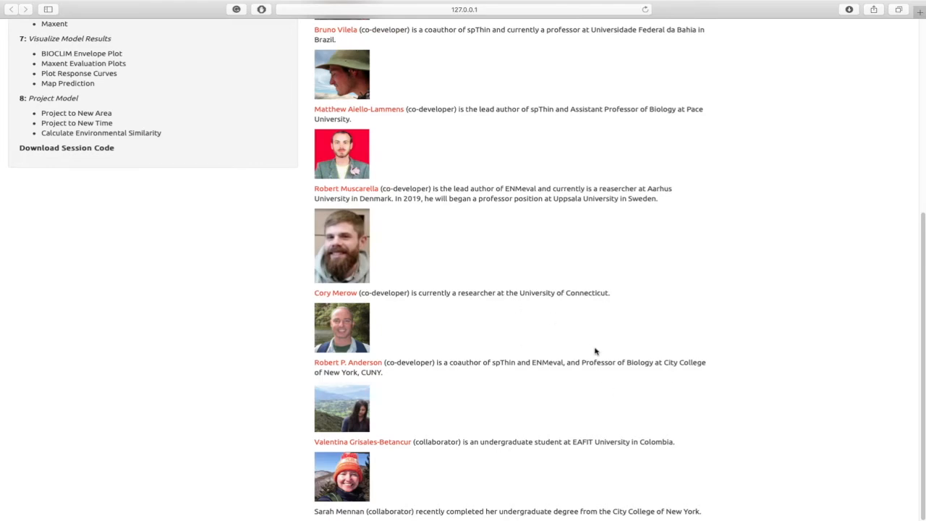
# View the Occ Data component and compare its User-specified and Query Database modules.
pyautogui.scroll(5, 601, 356)
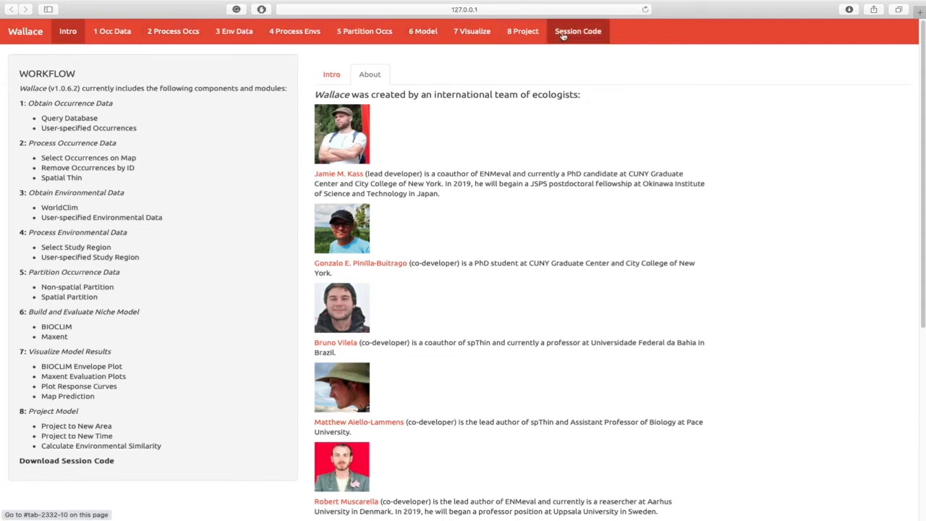
pyautogui.click(111, 33)
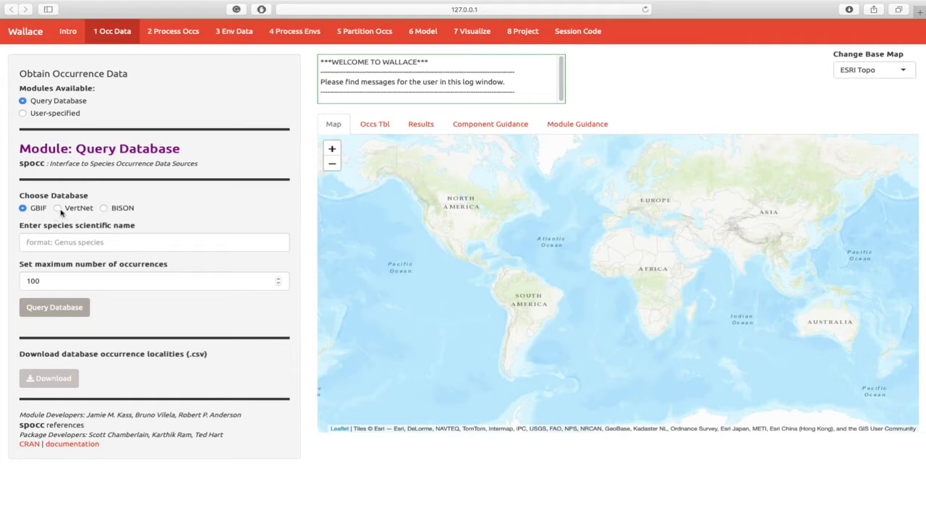
pyautogui.click(56, 243)
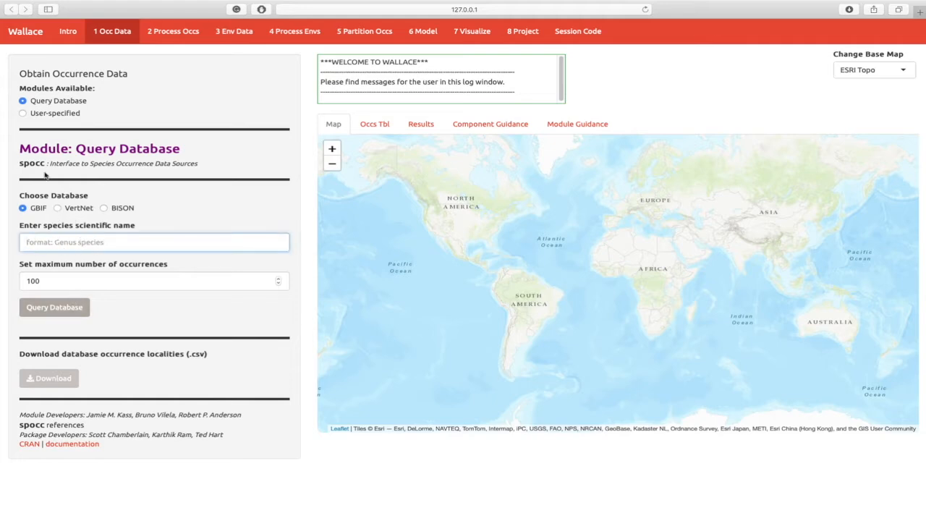
pyautogui.click(43, 116)
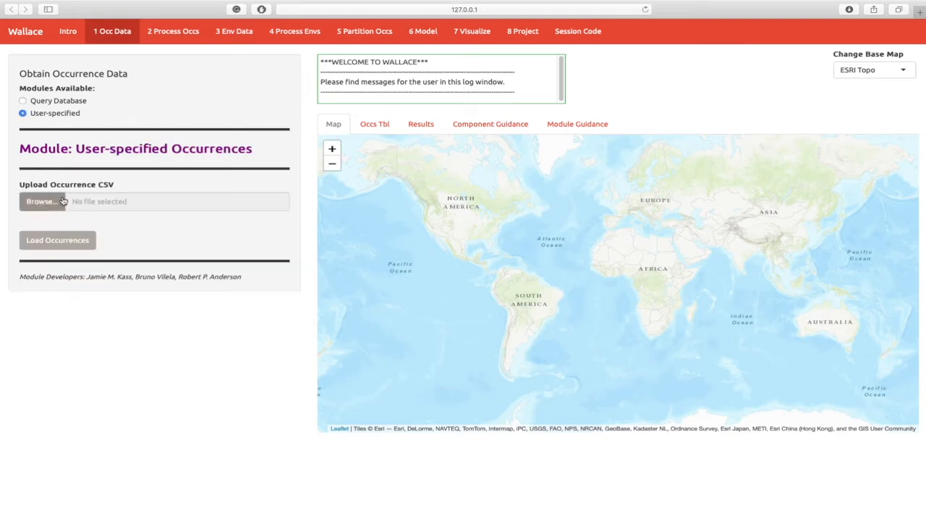
pyautogui.click(58, 103)
# Query the GBIF database for up to 100 occurrences of Tremarctos ornatus.
pyautogui.click(126, 249)
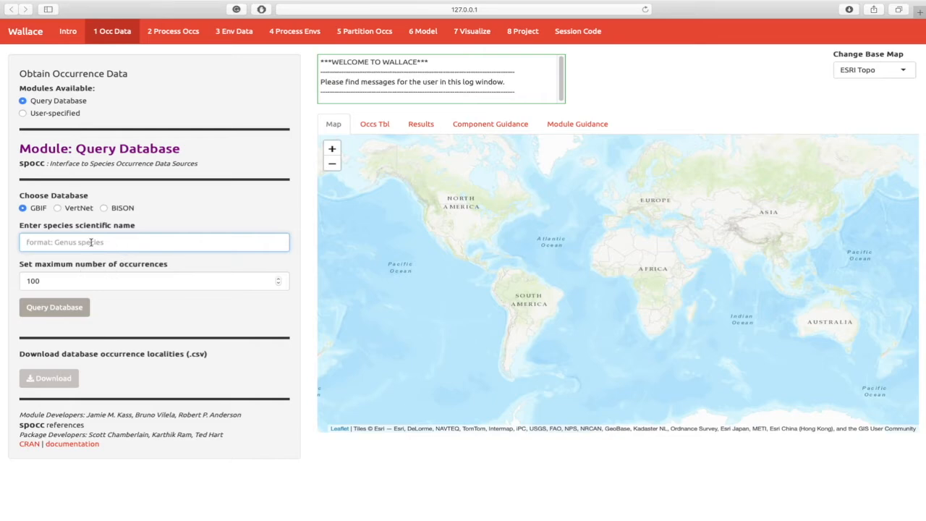
pyautogui.click(68, 276)
pyautogui.doubleClick(68, 277)
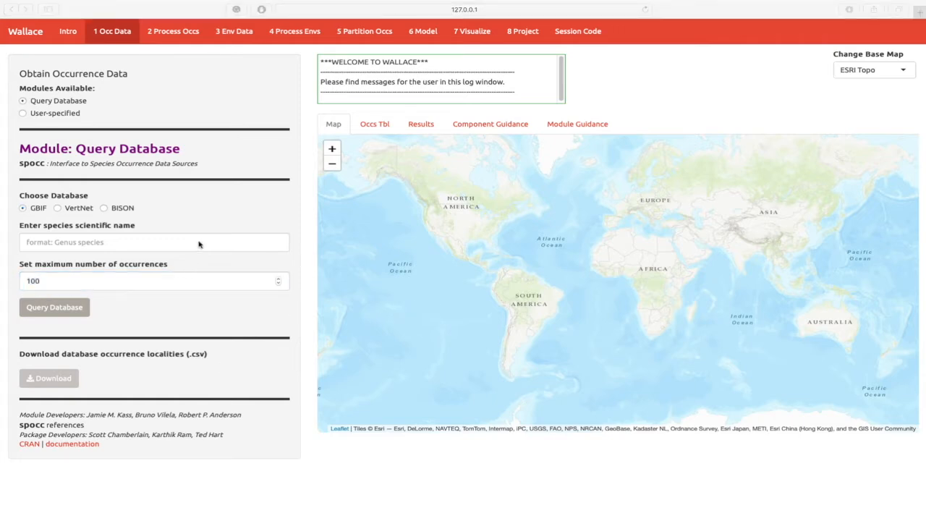
pyautogui.click(189, 243)
pyautogui.write('Tremarctos ornatus')
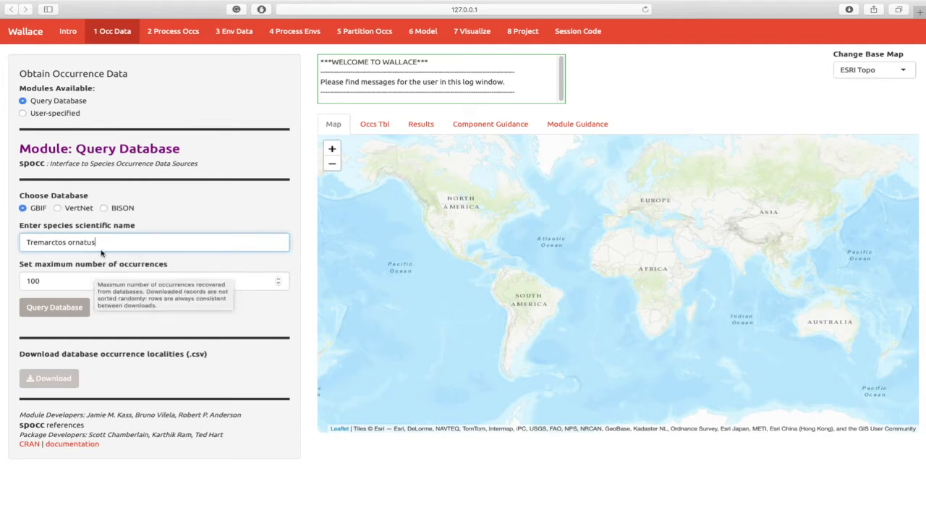
pyautogui.click(71, 310)
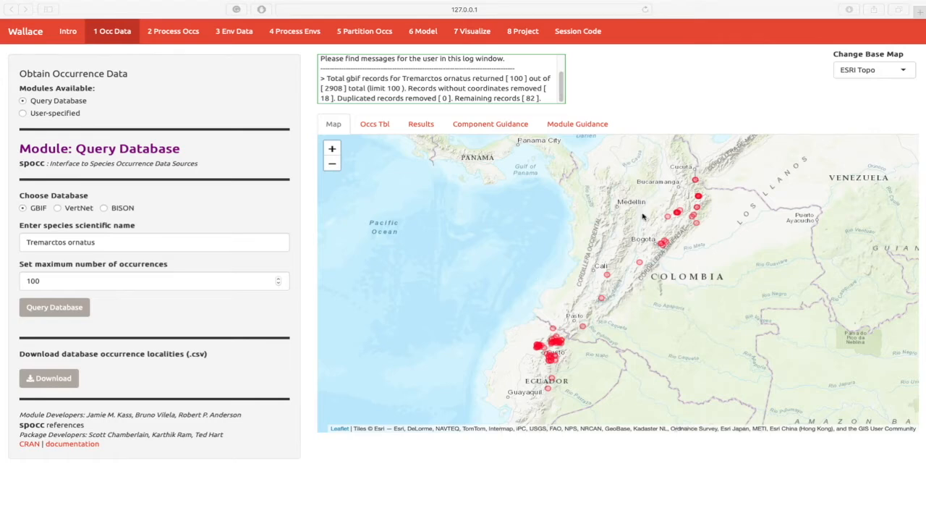
# Inspect the record details of several occurrence points around Quito on the map.
pyautogui.moveTo(646, 235); pyautogui.dragTo(623, 238)
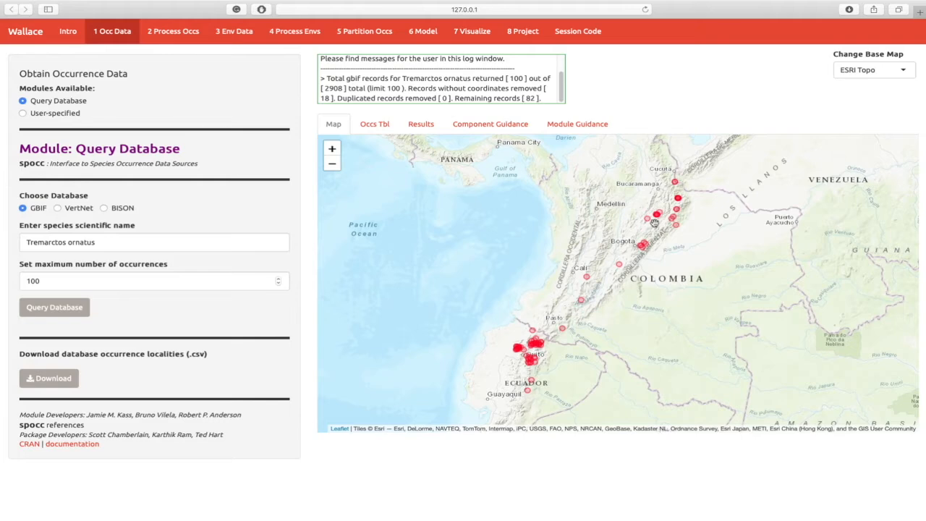
pyautogui.click(536, 342)
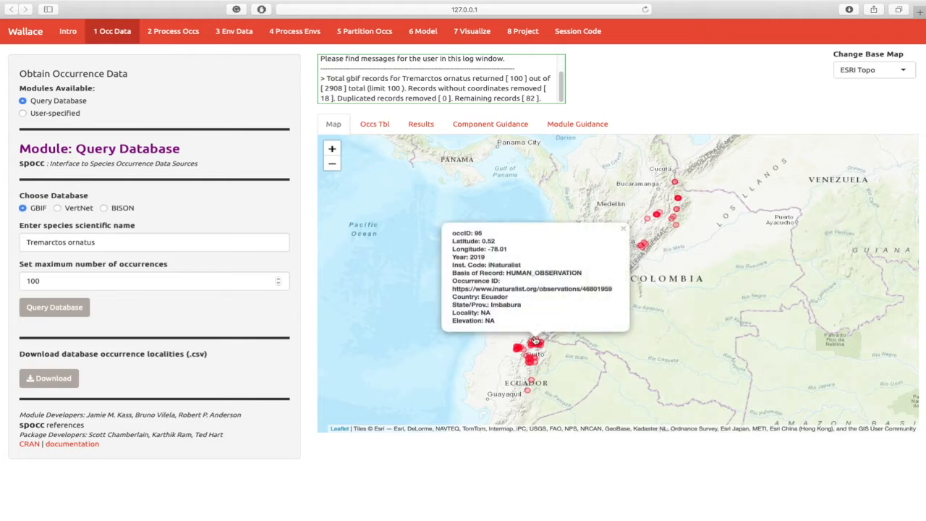
pyautogui.click(518, 350)
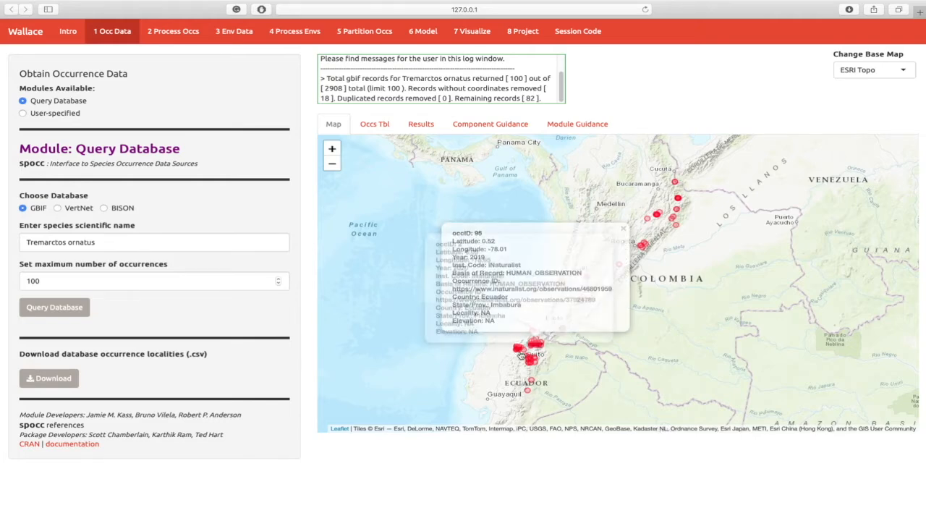
pyautogui.click(535, 364)
pyautogui.click(597, 226)
# Read the log message on the GBIF query, covering returned, total, removed, duplicated and remaining records.
pyautogui.scroll(3, 434, 80)
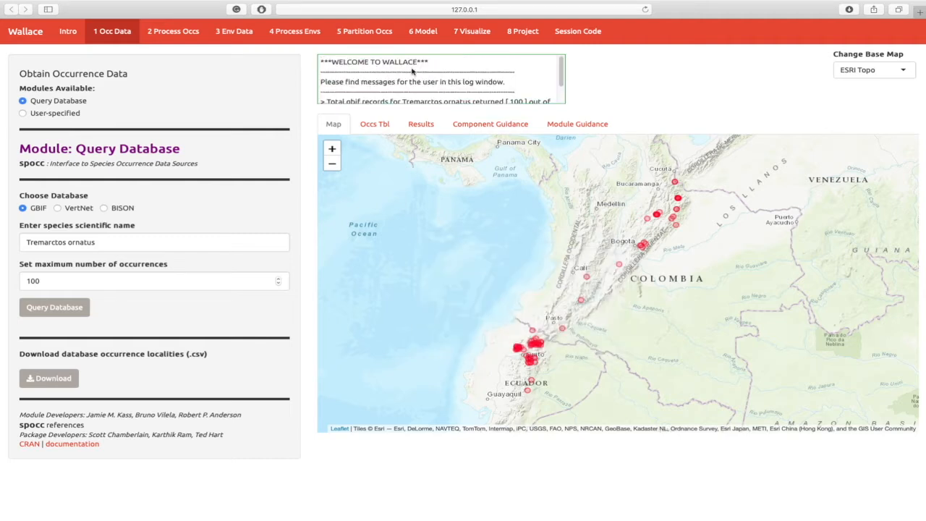
pyautogui.scroll(-2, 413, 71)
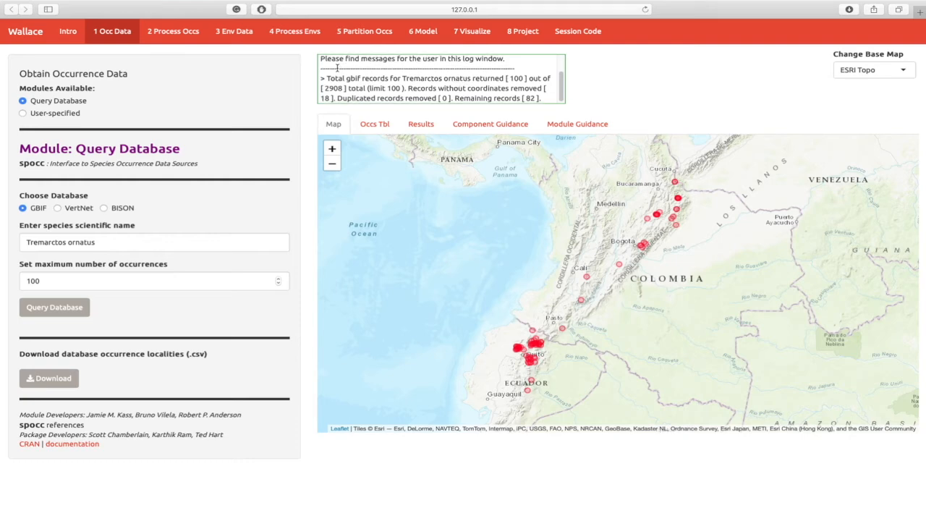
pyautogui.moveTo(337, 67); pyautogui.dragTo(525, 78)
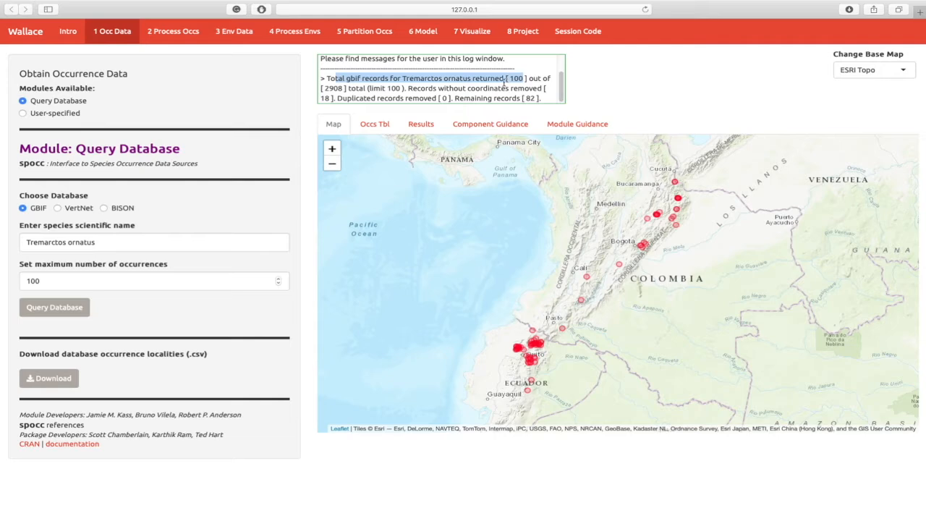
pyautogui.doubleClick(335, 88)
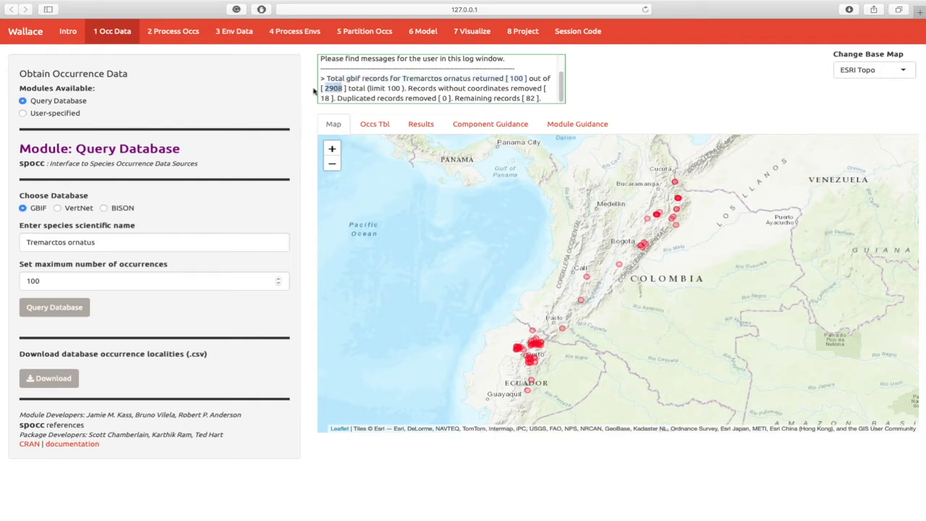
pyautogui.moveTo(408, 87); pyautogui.dragTo(541, 88)
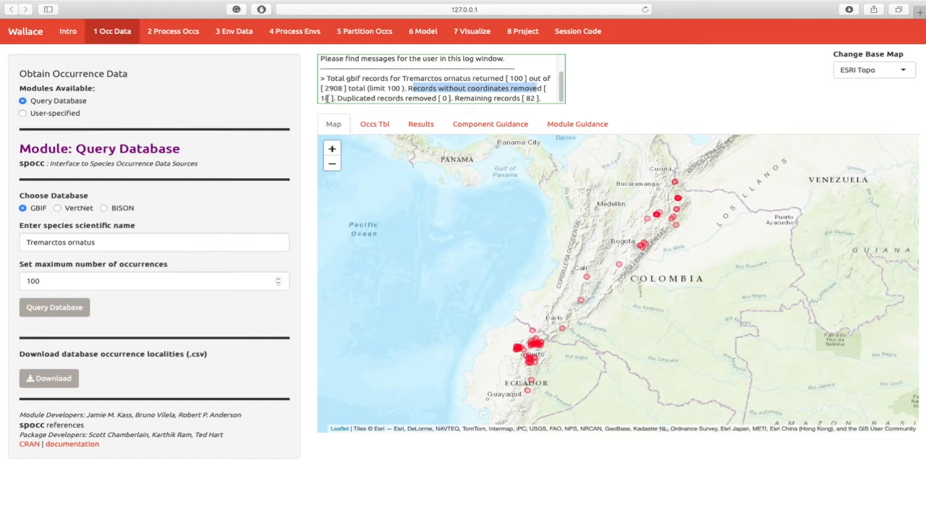
pyautogui.click(325, 98)
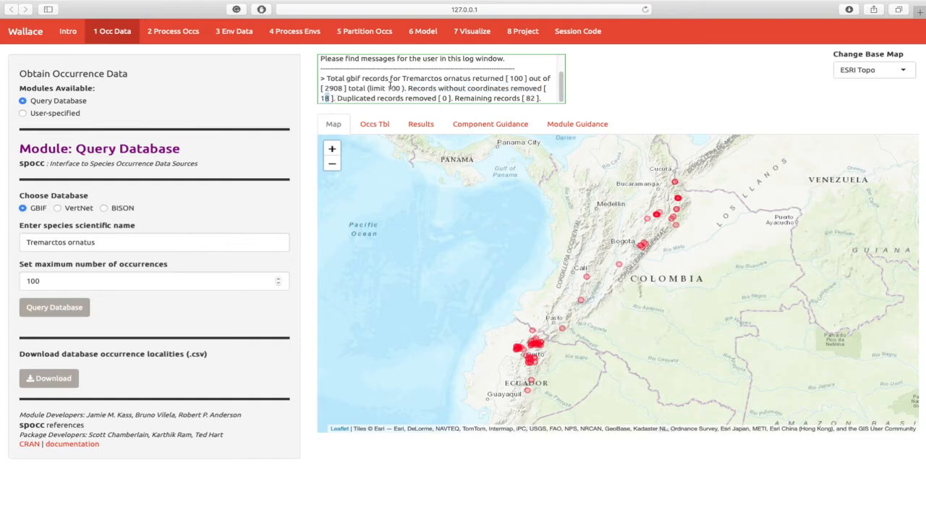
pyautogui.moveTo(347, 97); pyautogui.dragTo(540, 97)
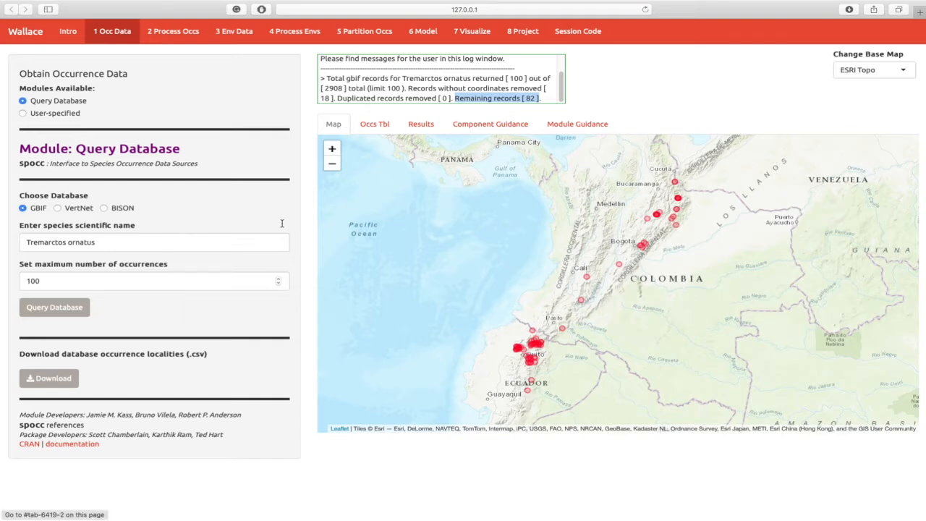
pyautogui.click(282, 224)
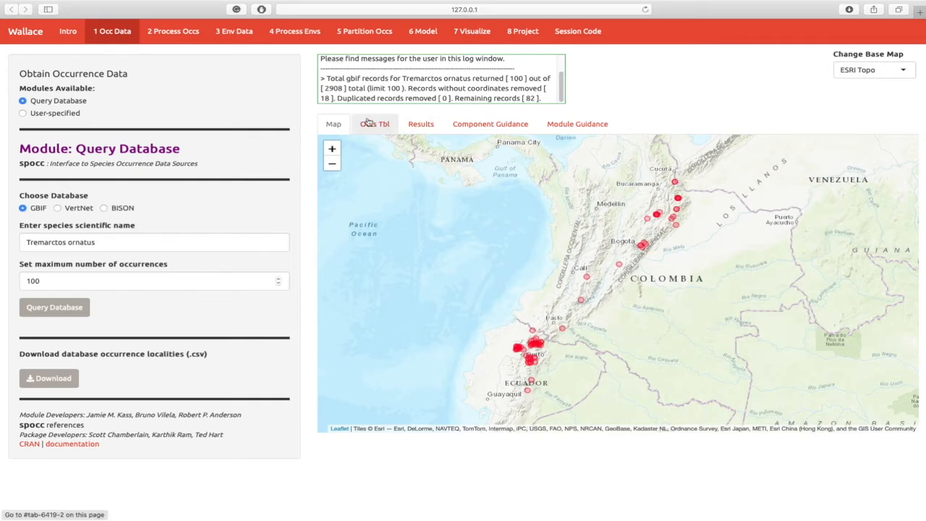
# View the table of Tremarctos ornatus occurrences and look through its first page of records.
pyautogui.click(387, 123)
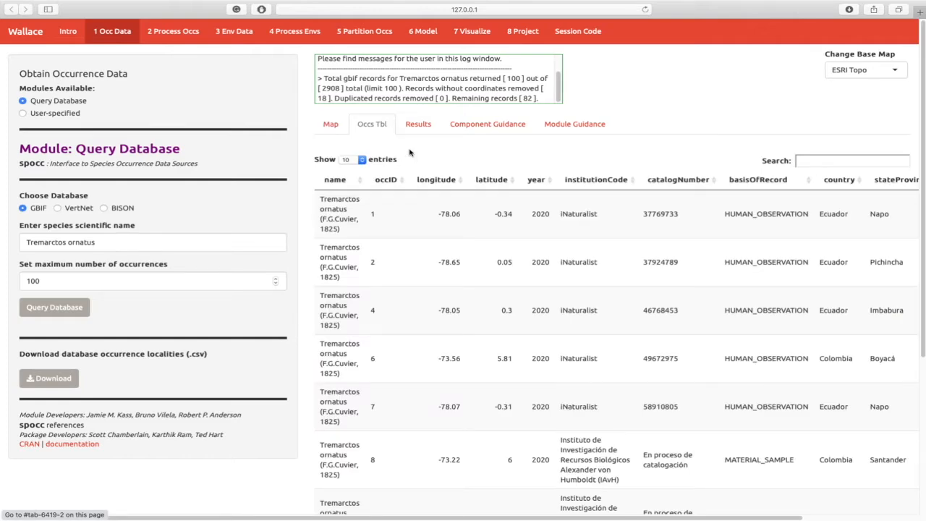
pyautogui.scroll(-5, 410, 152)
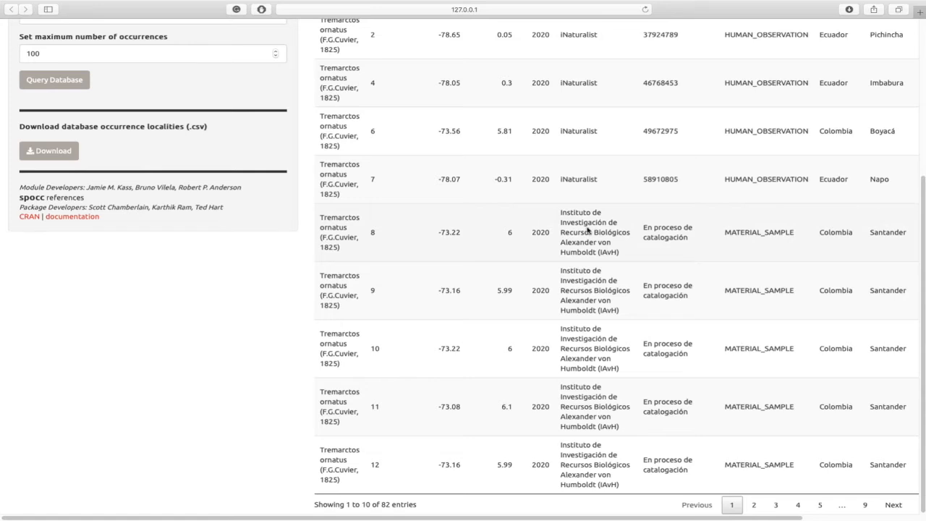
pyautogui.scroll(5, 586, 229)
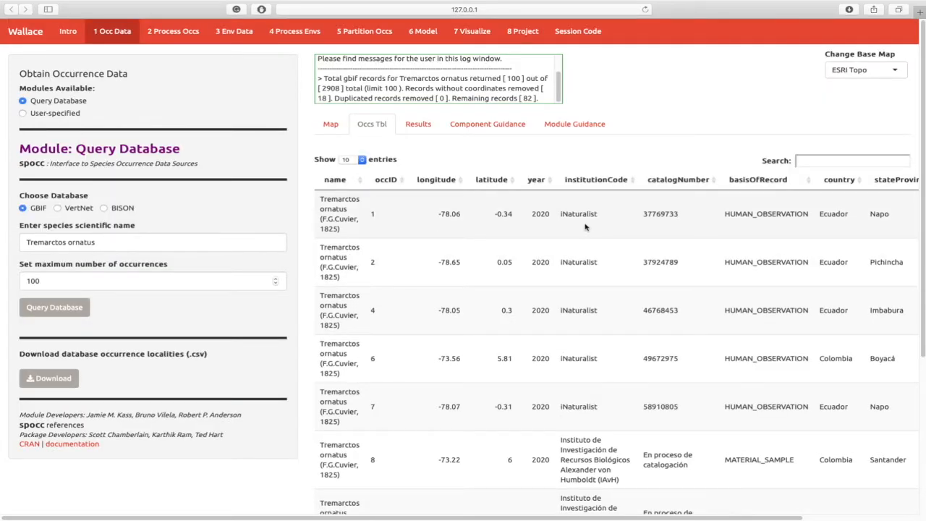
# Look at the Results view and the component and module guidance for obtaining occurrence data.
pyautogui.click(421, 125)
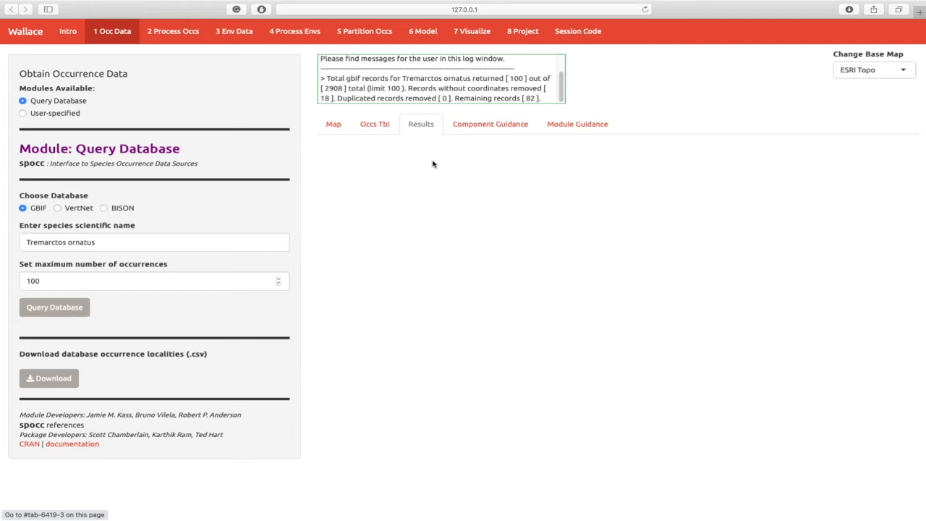
pyautogui.click(490, 124)
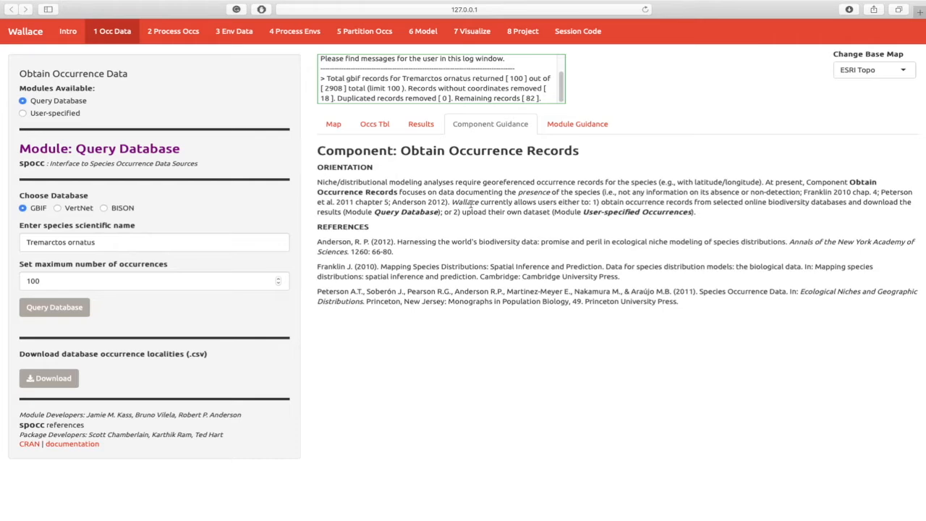
pyautogui.click(577, 123)
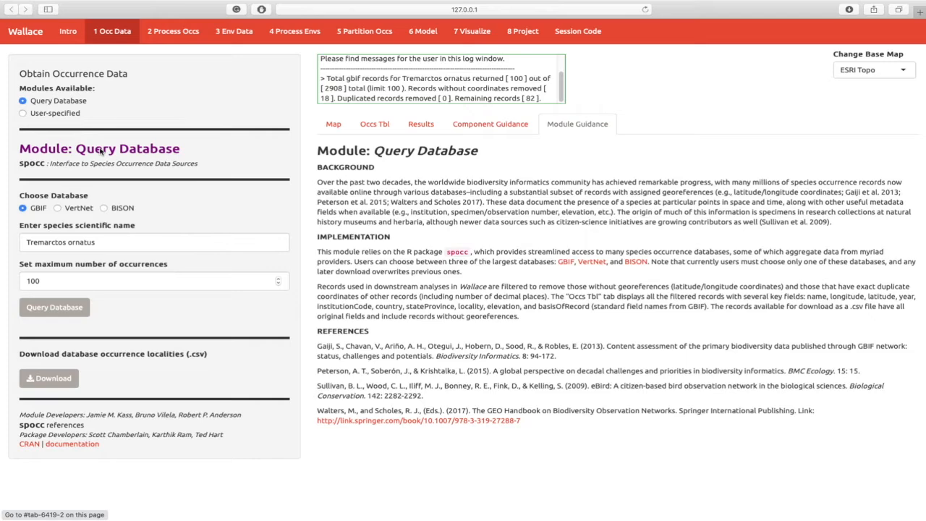
pyautogui.click(499, 125)
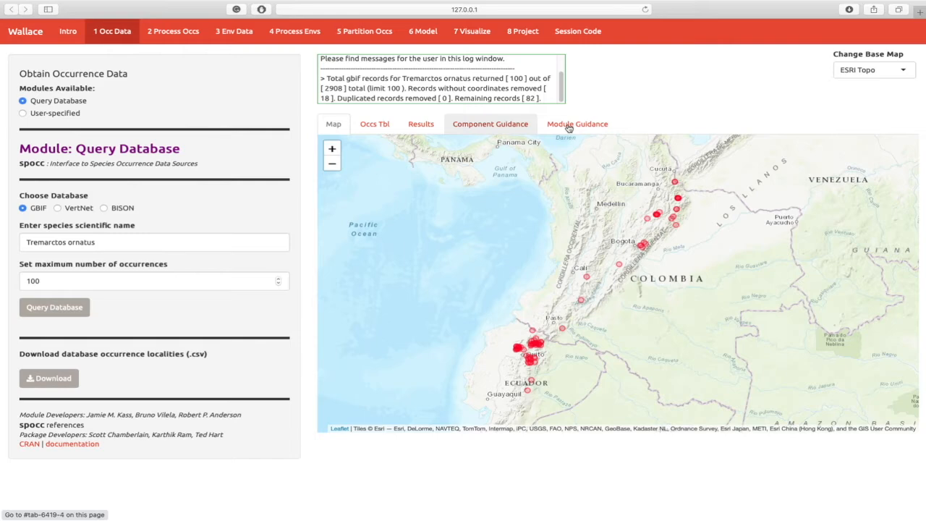
# Try the Stamen Terrain, Open Topo and ESRI Nat Geo base maps, and return to ESRI Topo.
pyautogui.click(859, 70)
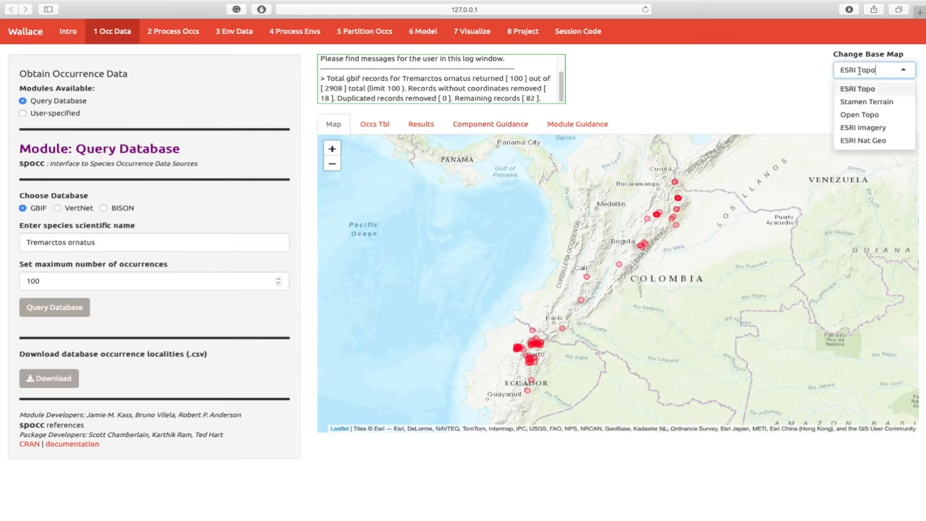
pyautogui.click(862, 103)
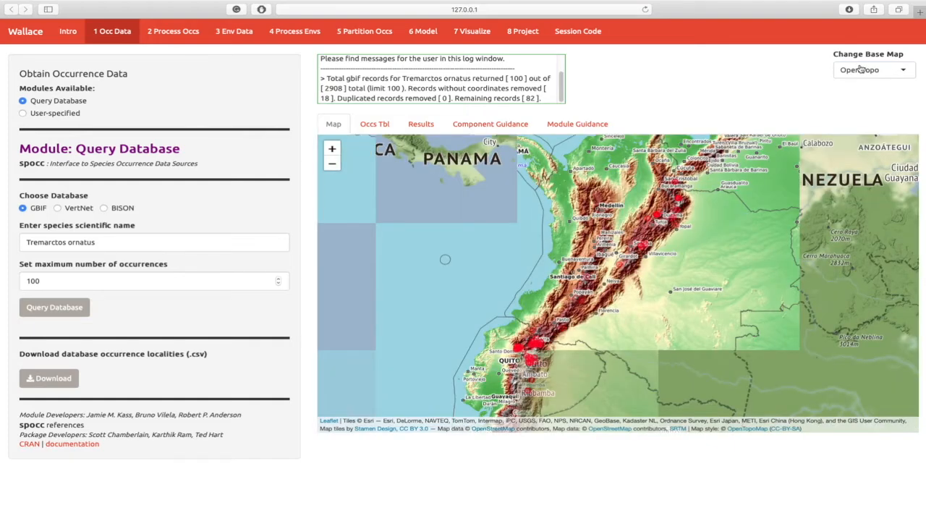
pyautogui.click(860, 69)
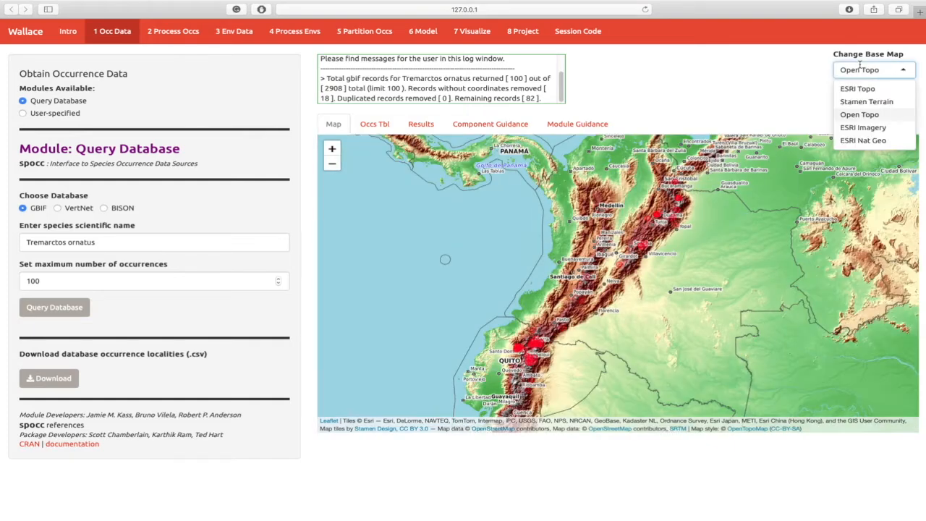
pyautogui.click(862, 142)
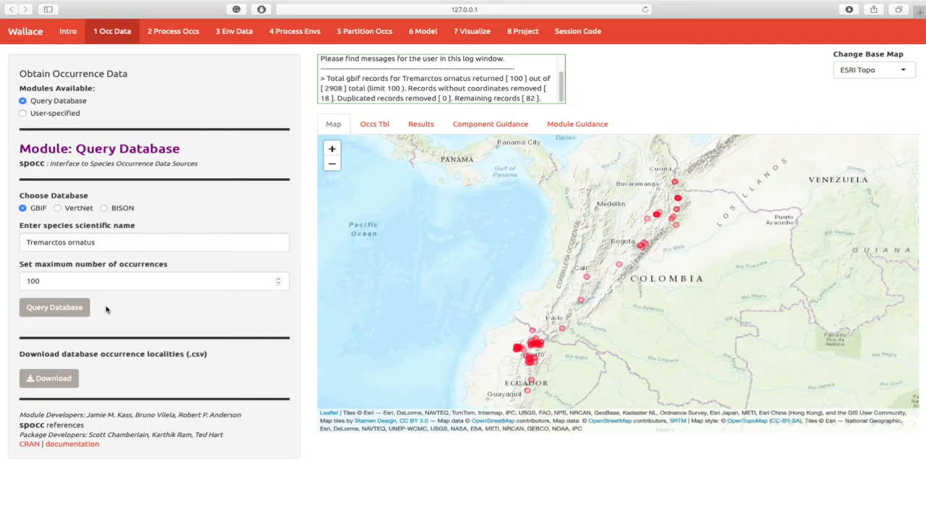
# Download the database occurrence localities as a CSV file and open the Process Occs component.
pyautogui.click(67, 379)
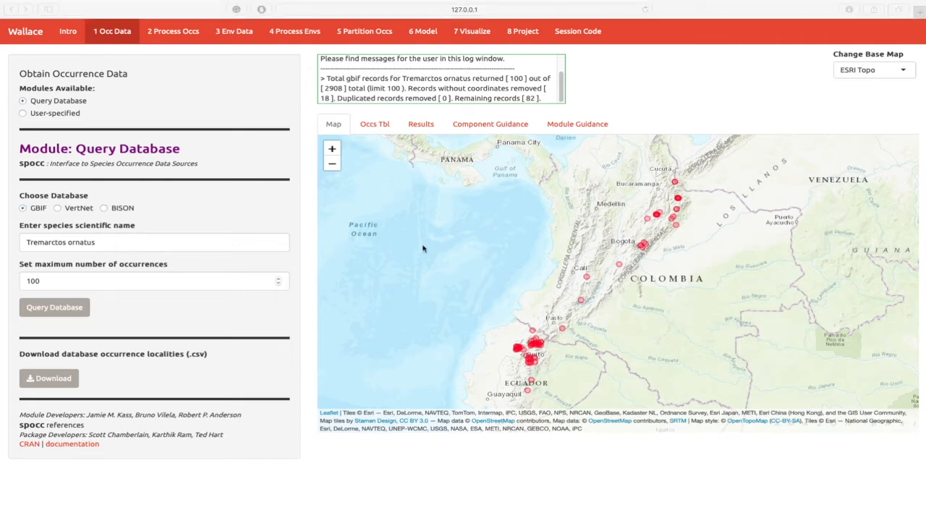
pyautogui.click(184, 48)
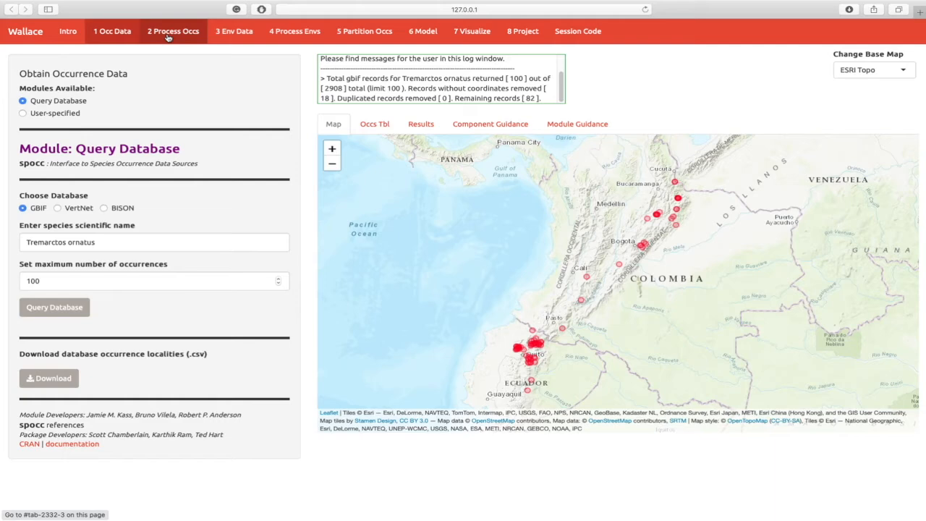
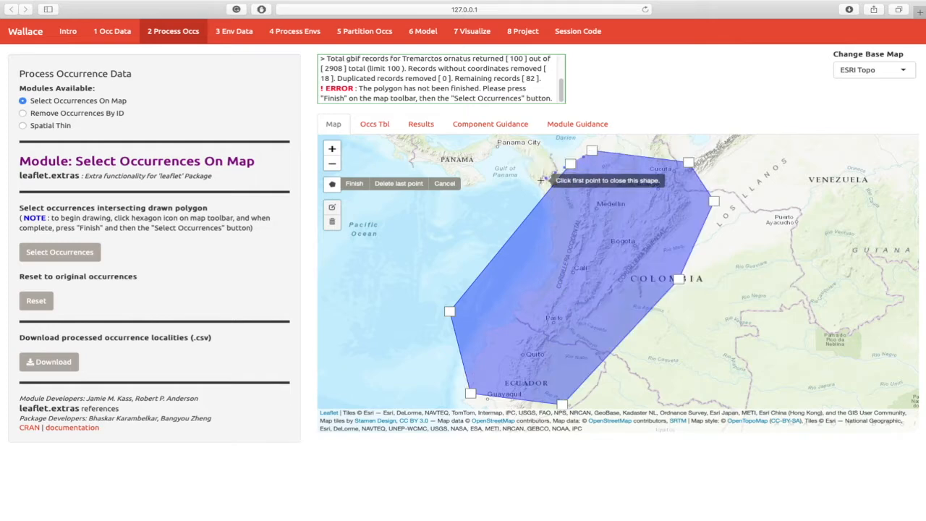
# Cancel the unfinished polygon, resetting to the original occurrences, and switch to the Remove Occurrences By ID module.
pyautogui.click(444, 185)
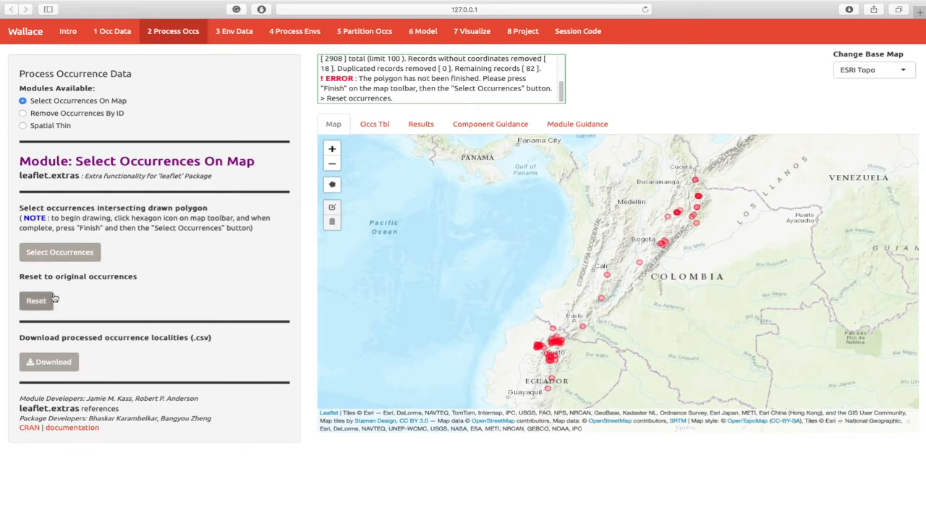
pyautogui.click(70, 113)
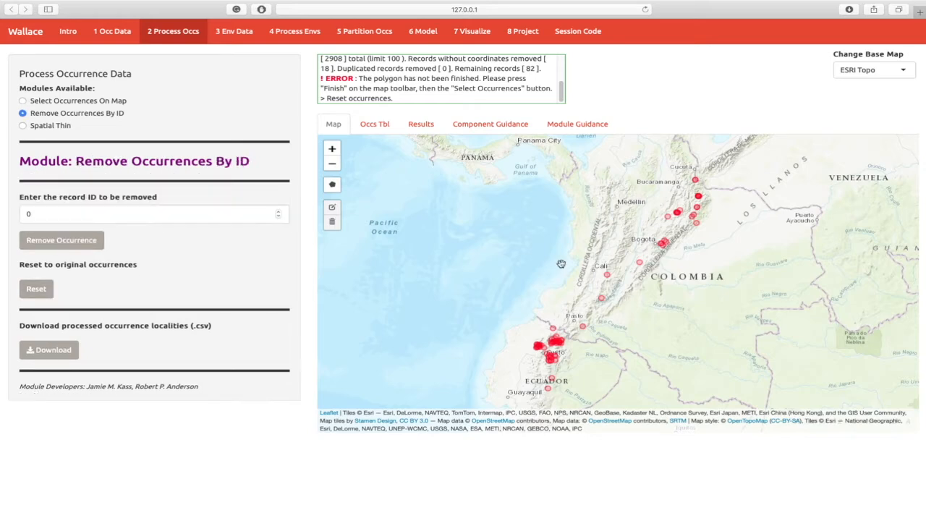
# Inspect the occurrence point just south of Cali and remove that record, ID 74.
pyautogui.click(607, 277)
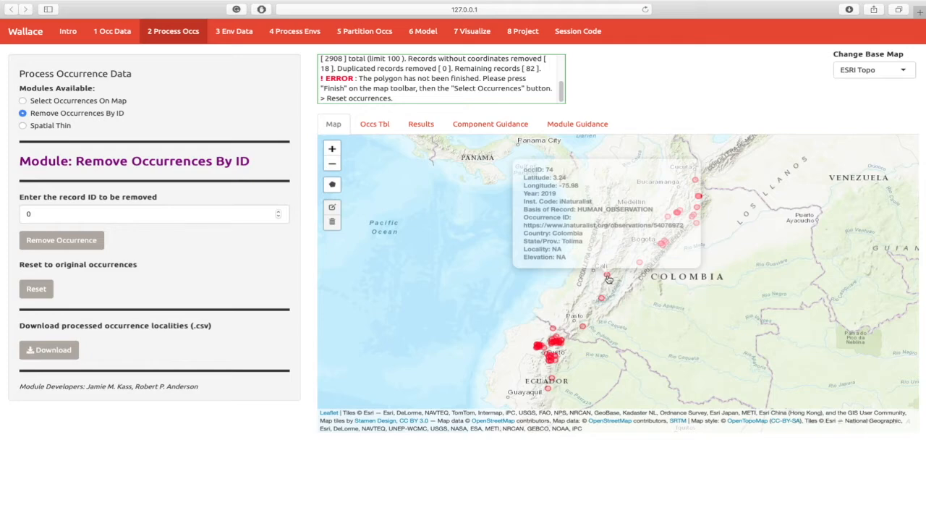
pyautogui.doubleClick(157, 211)
pyautogui.write('74')
pyautogui.click(96, 248)
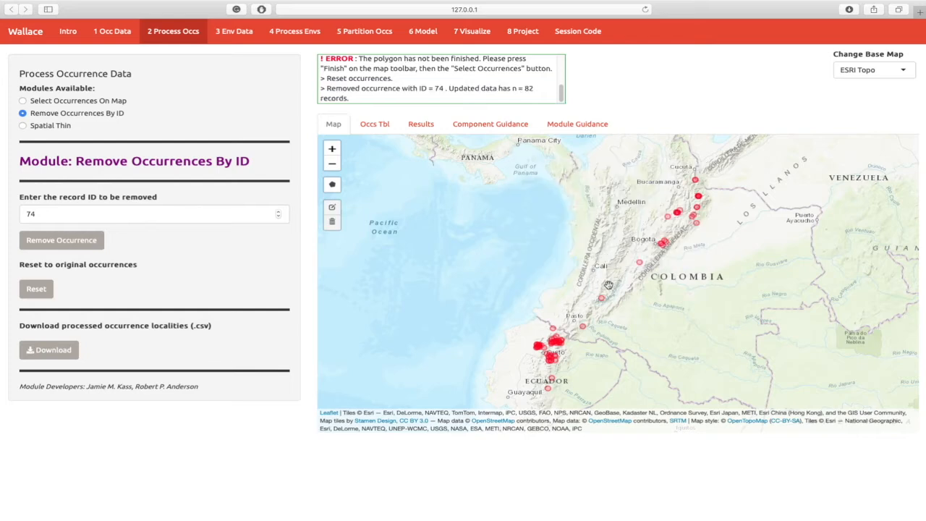
# Switch to the Spatial Thin module and thin the occurrences with a 10 km thinning distance.
pyautogui.click(63, 128)
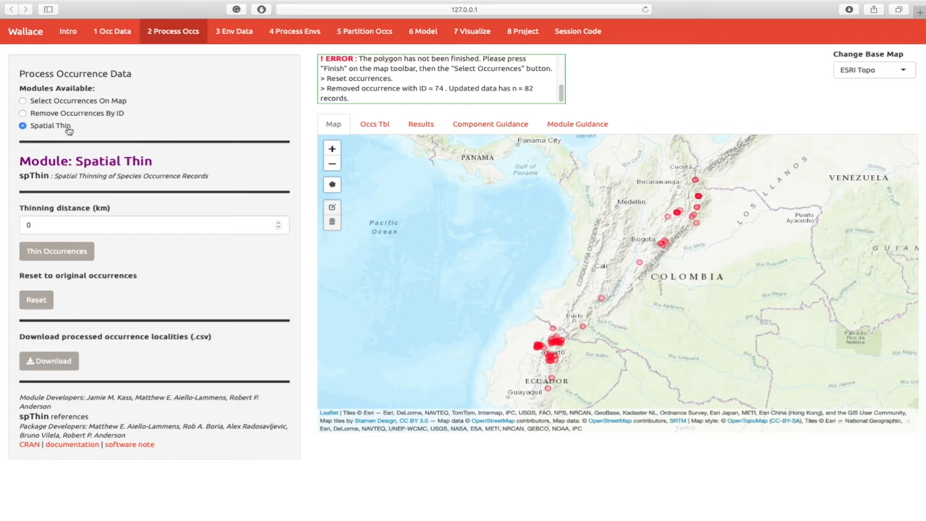
pyautogui.doubleClick(137, 231)
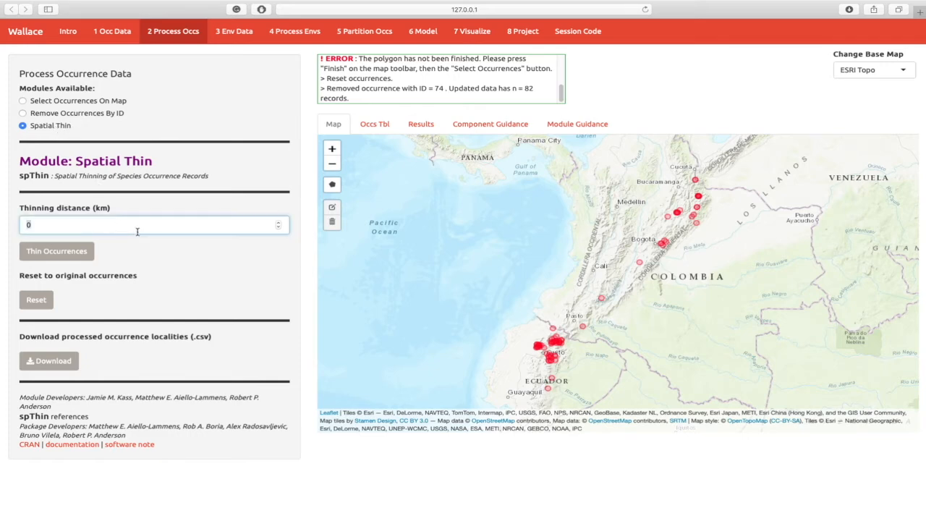
pyautogui.write('10')
pyautogui.click(60, 256)
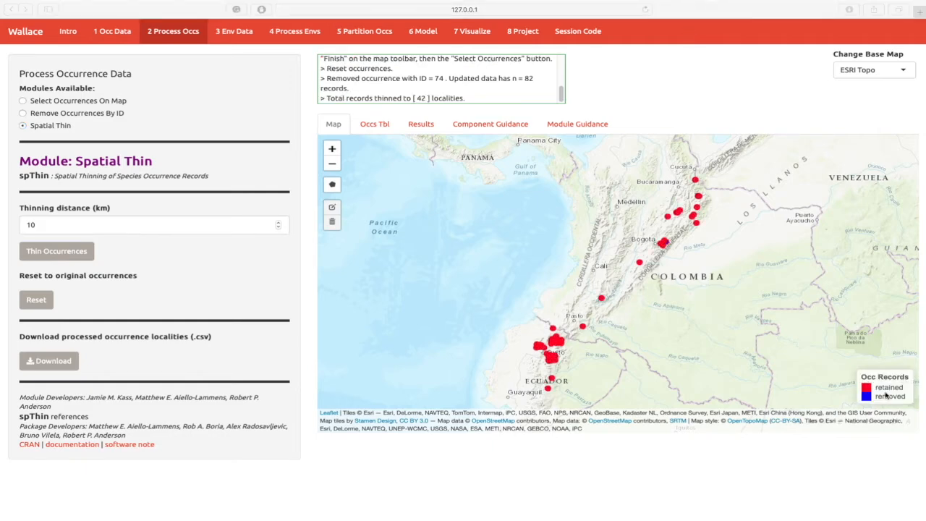
# Examine the retained and removed records on the map around Quito and check the thinned occurrence table.
pyautogui.click(332, 151)
pyautogui.click(338, 154)
pyautogui.moveTo(381, 287); pyautogui.dragTo(411, 204)
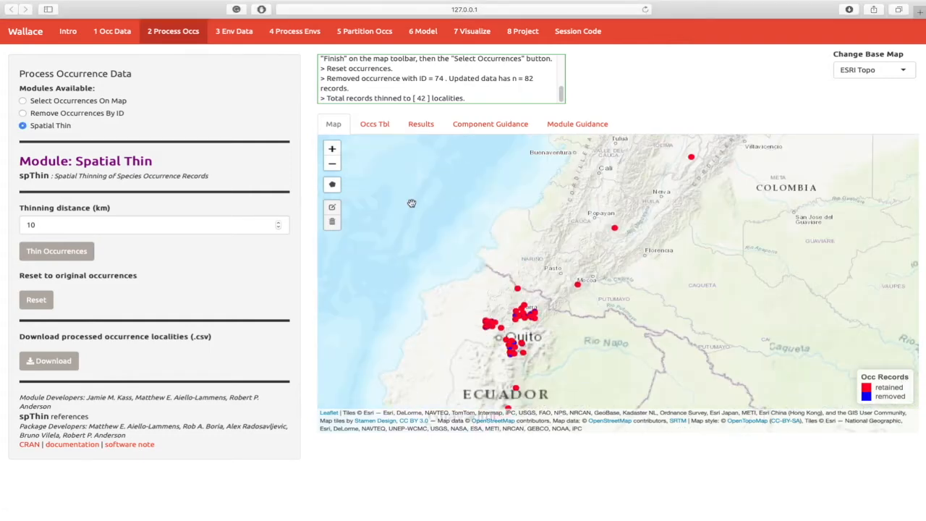
pyautogui.click(337, 150)
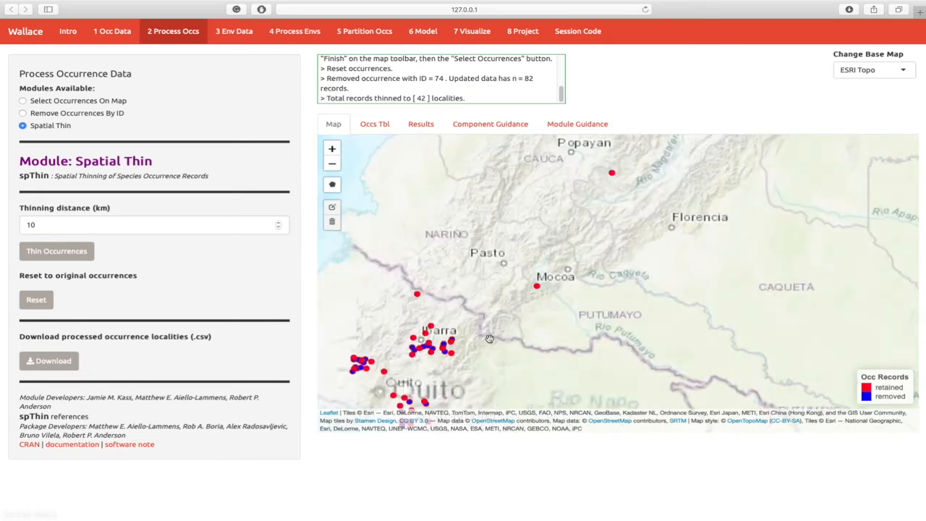
pyautogui.moveTo(489, 338); pyautogui.dragTo(512, 304)
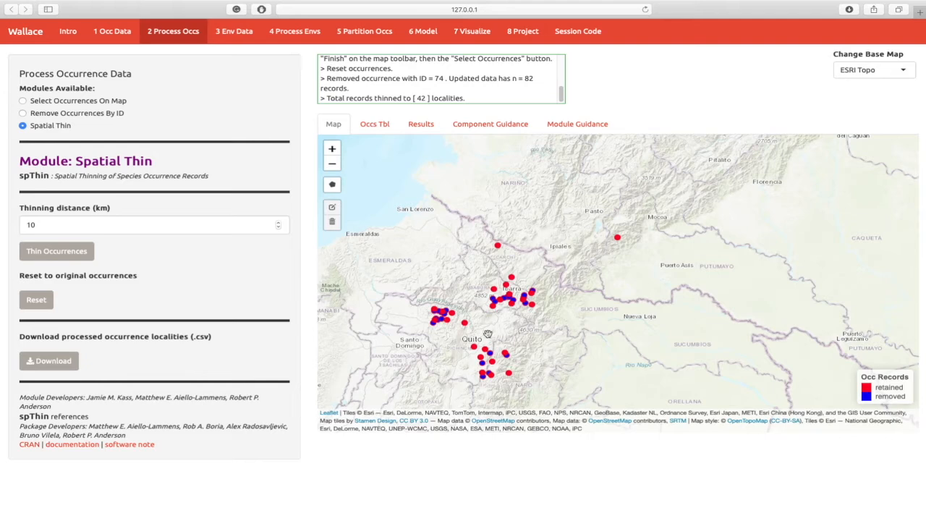
pyautogui.moveTo(487, 333); pyautogui.dragTo(474, 339)
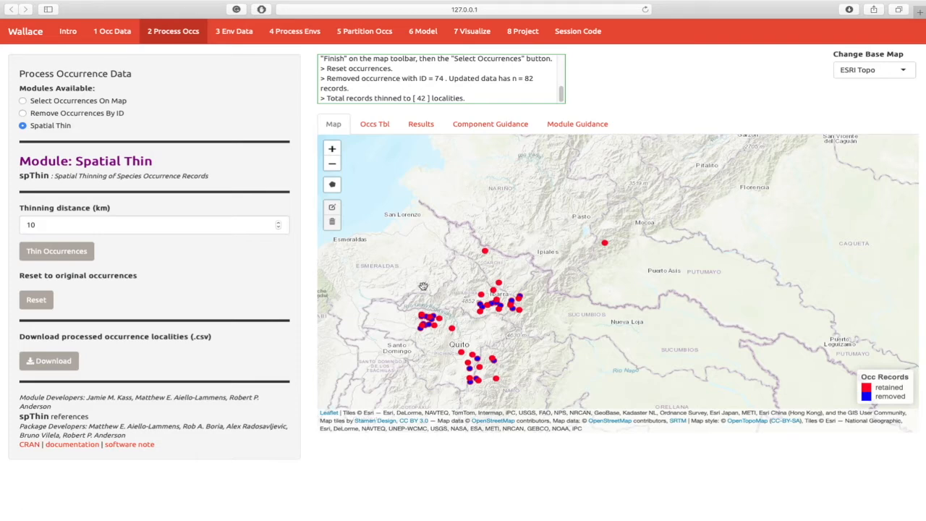
pyautogui.click(332, 164)
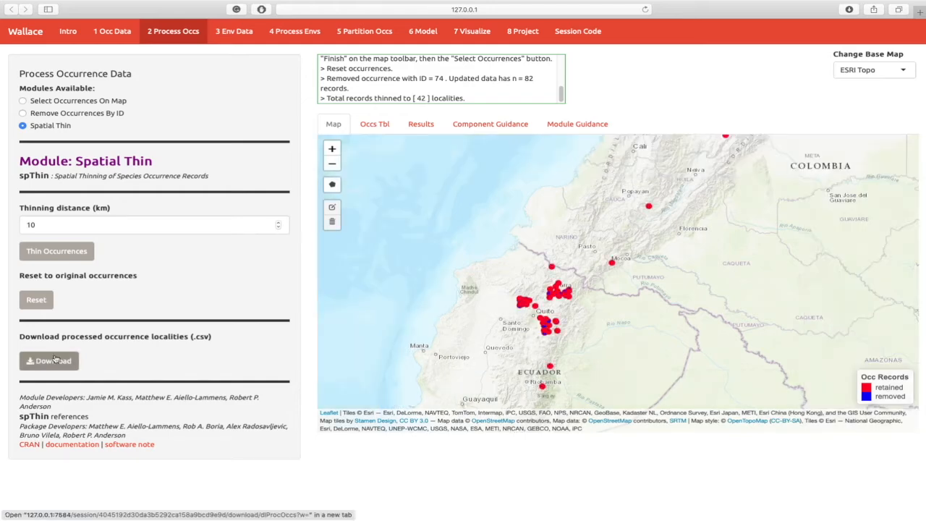
pyautogui.click(377, 124)
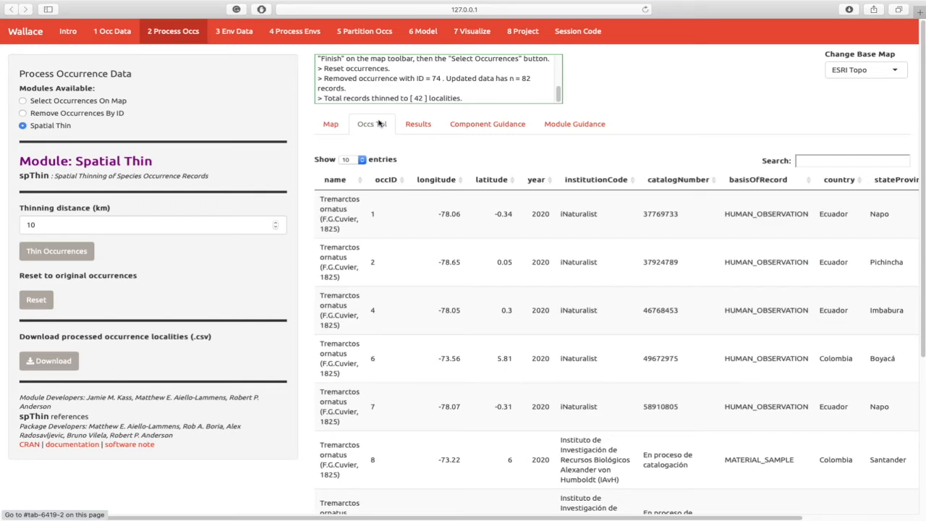
pyautogui.click(328, 125)
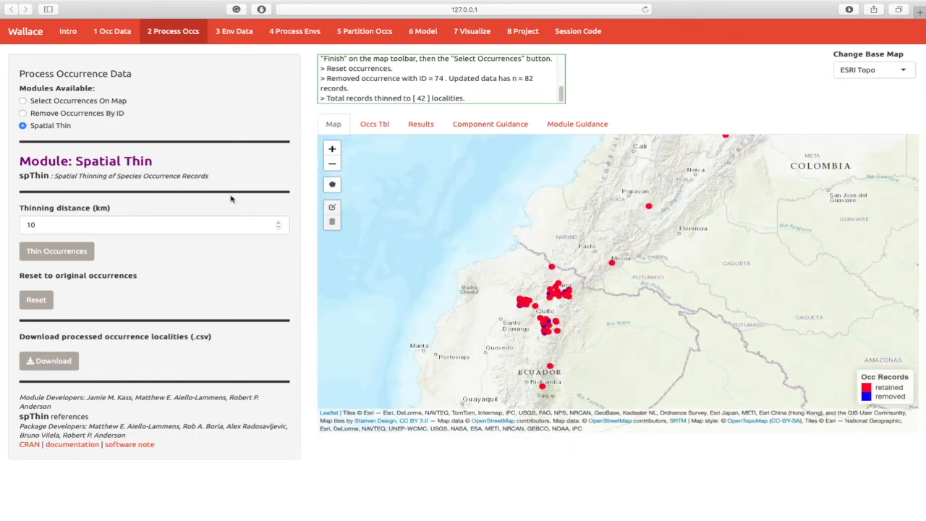
# Open the Env Data component, look at its User-specified module, and read the guidance for WorldClim Bioclims.
pyautogui.click(228, 32)
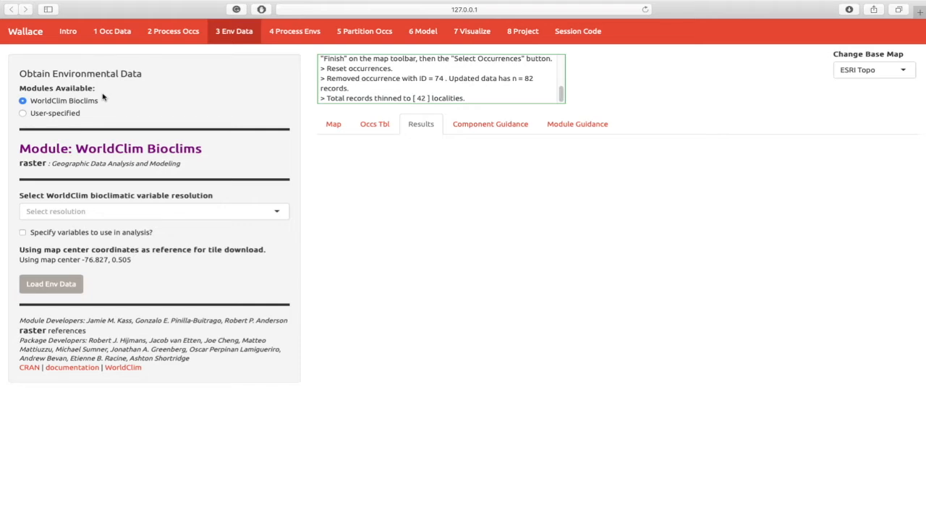
pyautogui.click(51, 113)
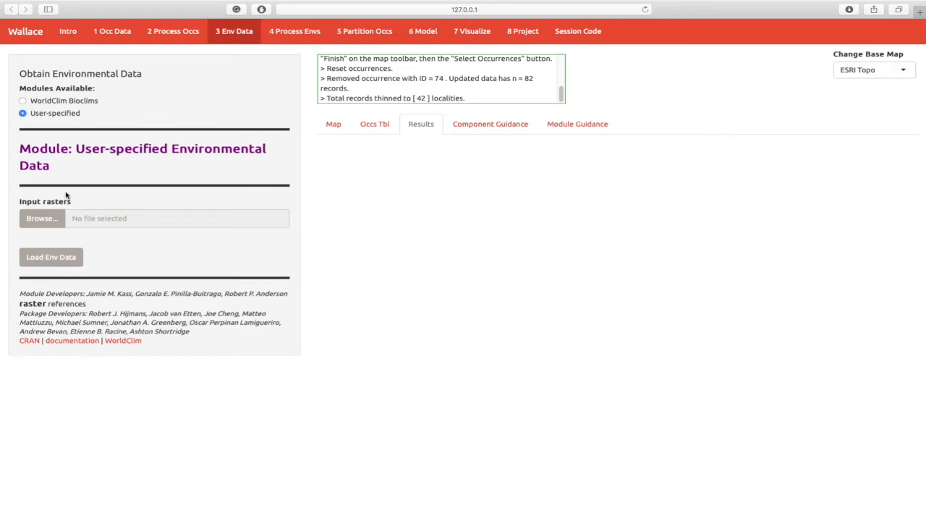
pyautogui.click(76, 102)
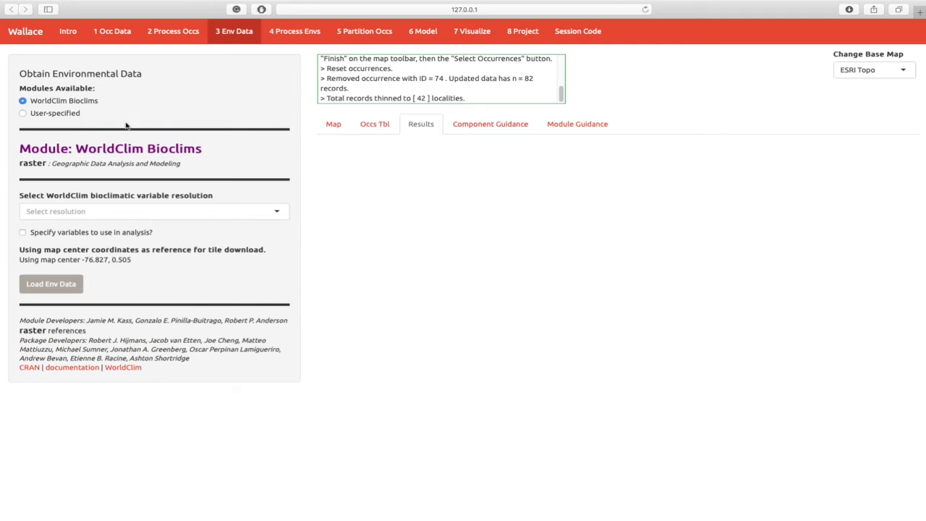
pyautogui.click(489, 124)
pyautogui.click(562, 126)
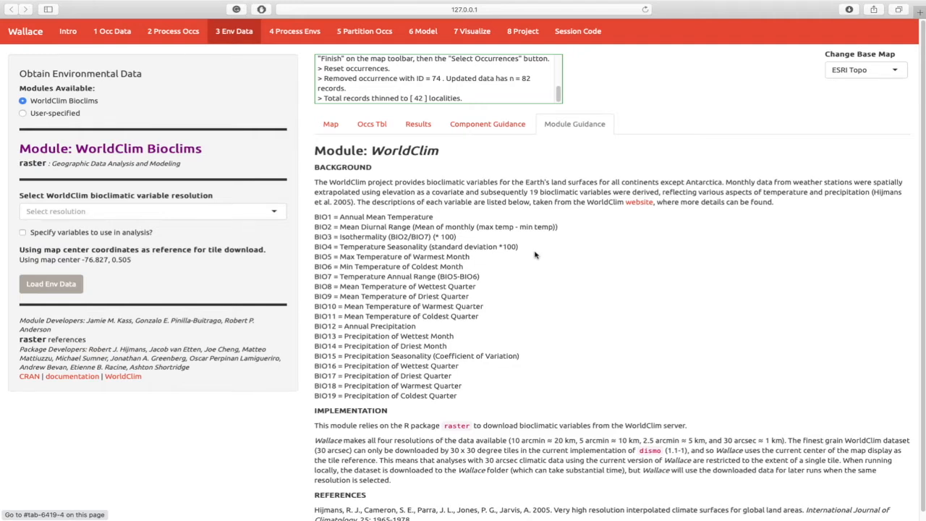
pyautogui.scroll(-1, 535, 255)
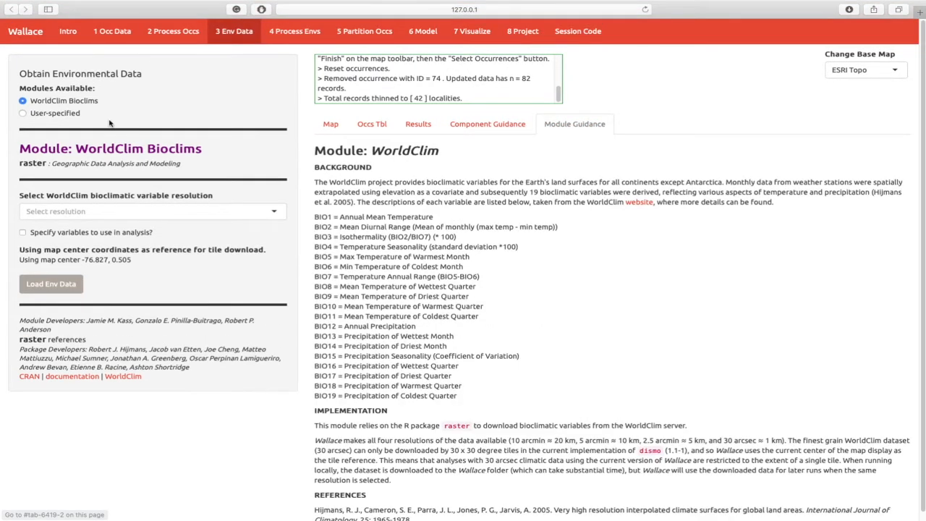
# Read the User-specified module guidance, and return to WorldClim Bioclims to review the component guidance and the bioclimatic variable descriptions.
pyautogui.click(59, 113)
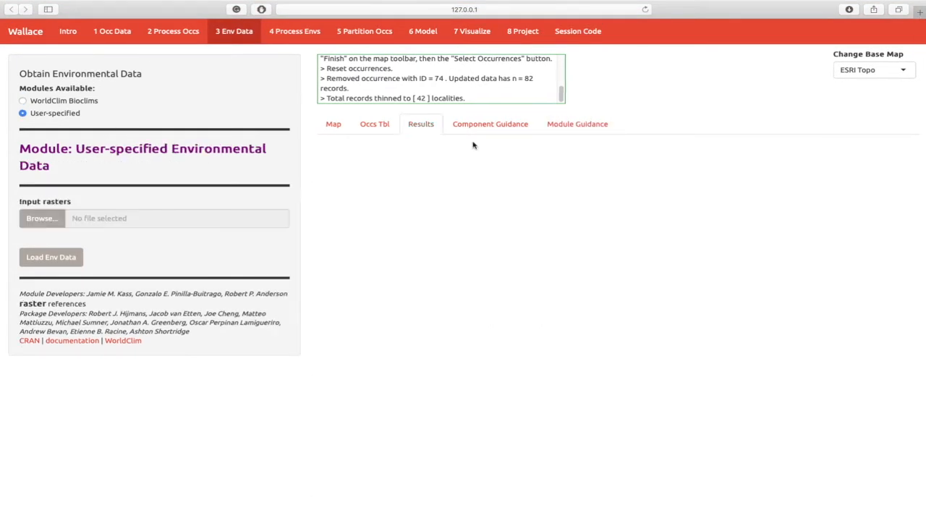
pyautogui.click(577, 124)
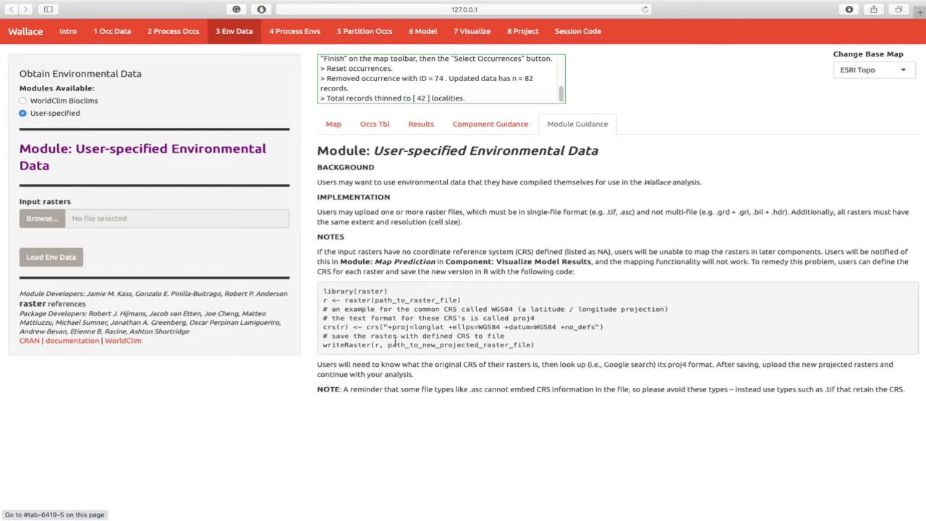
pyautogui.click(79, 100)
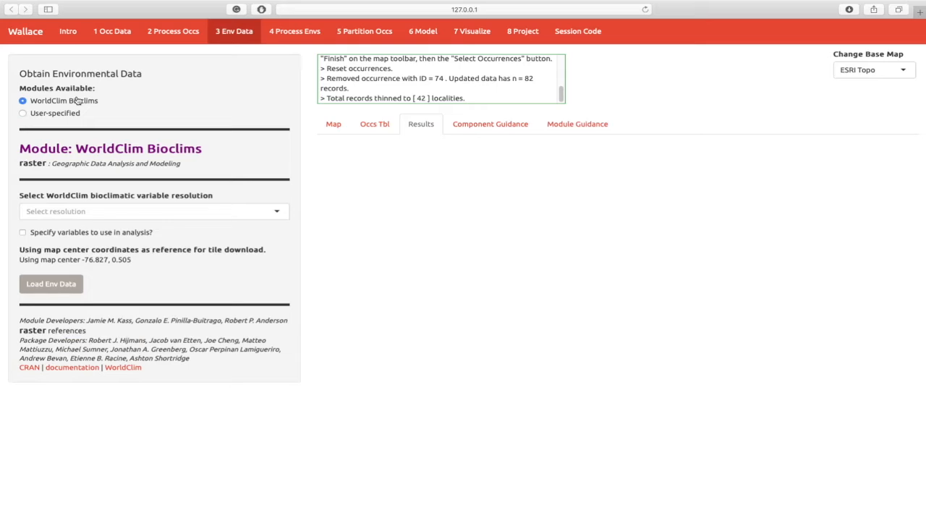
pyautogui.click(475, 126)
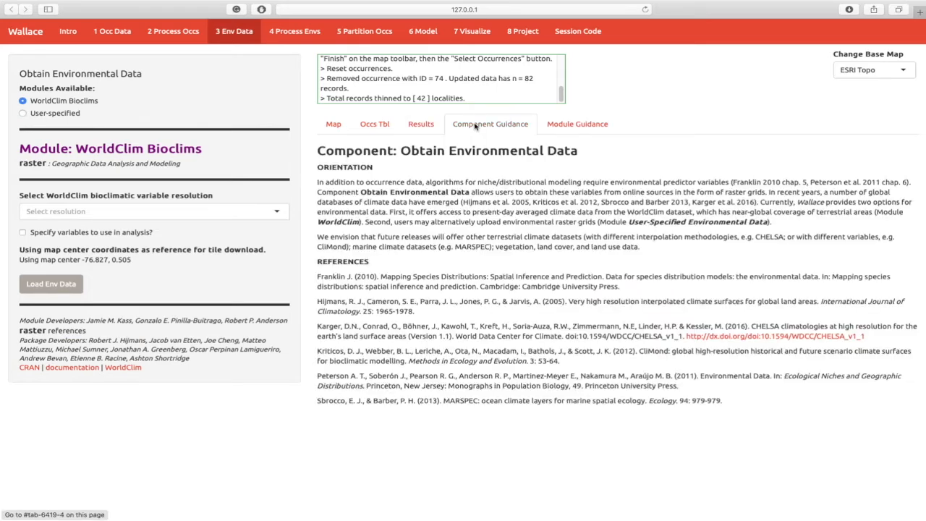
pyautogui.click(550, 124)
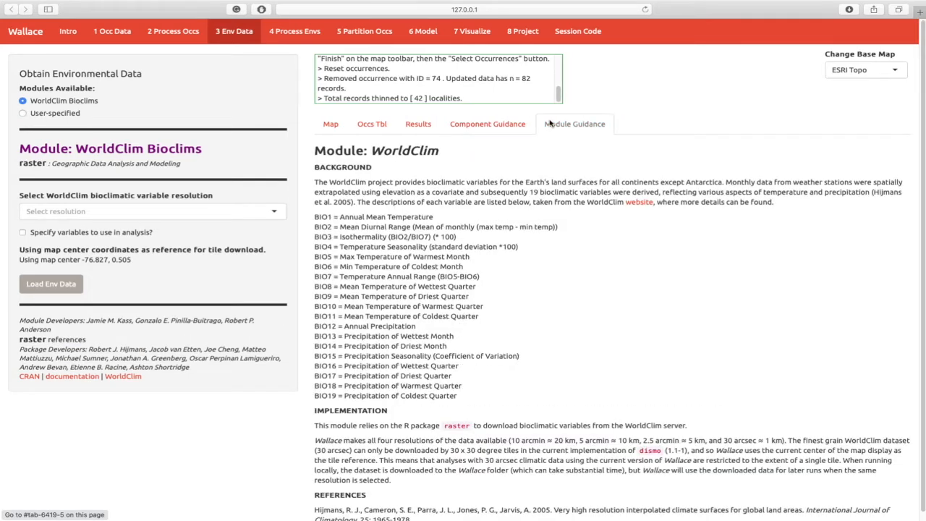
pyautogui.moveTo(314, 217); pyautogui.dragTo(398, 226)
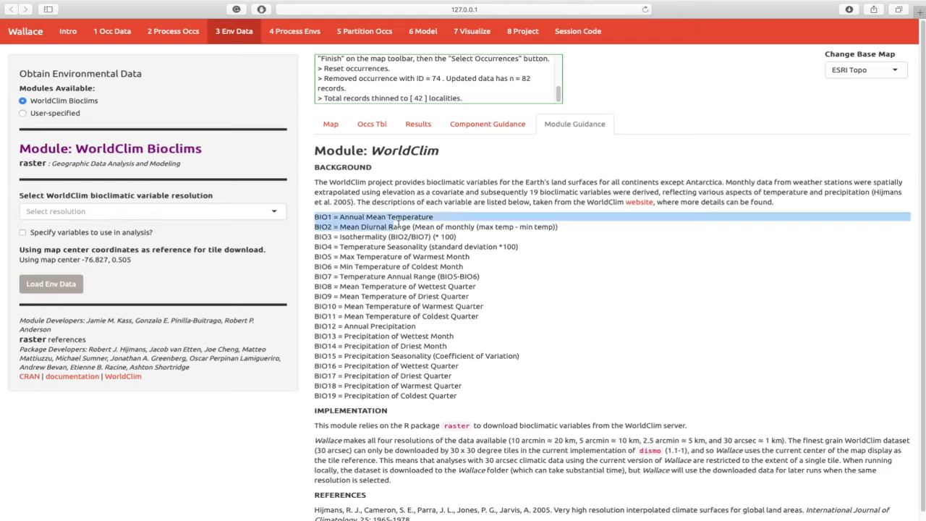
pyautogui.moveTo(398, 223); pyautogui.dragTo(183, 239)
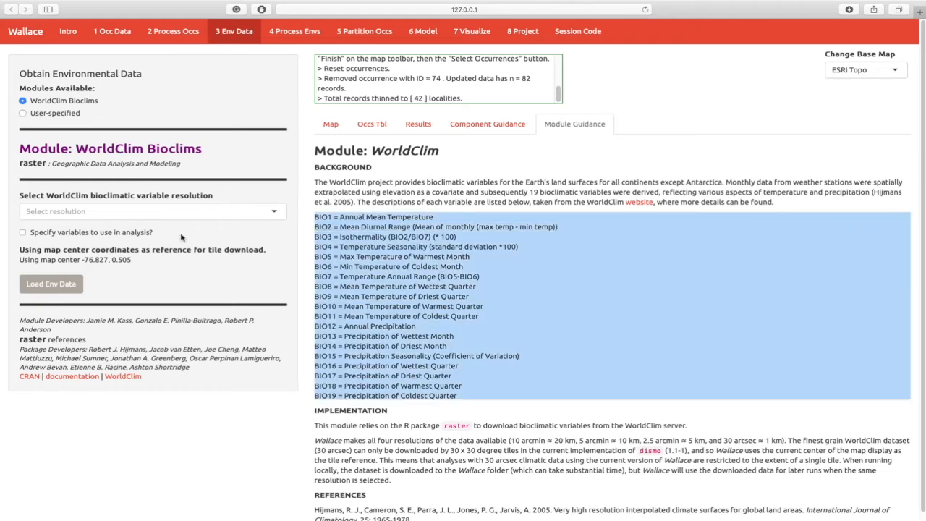
# Set the WorldClim bioclimatic variable resolution to 10 arcmin and enable specifying the variables to use in the analysis.
pyautogui.click(187, 210)
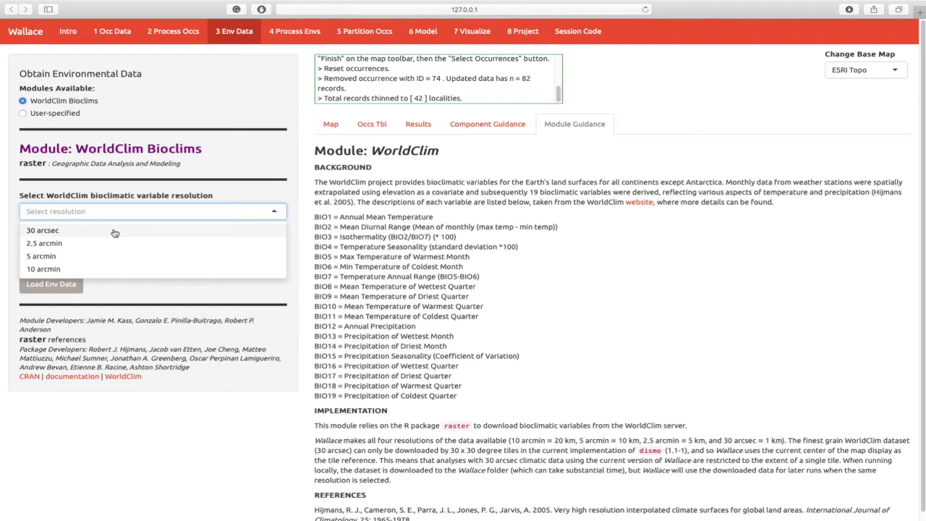
pyautogui.click(65, 270)
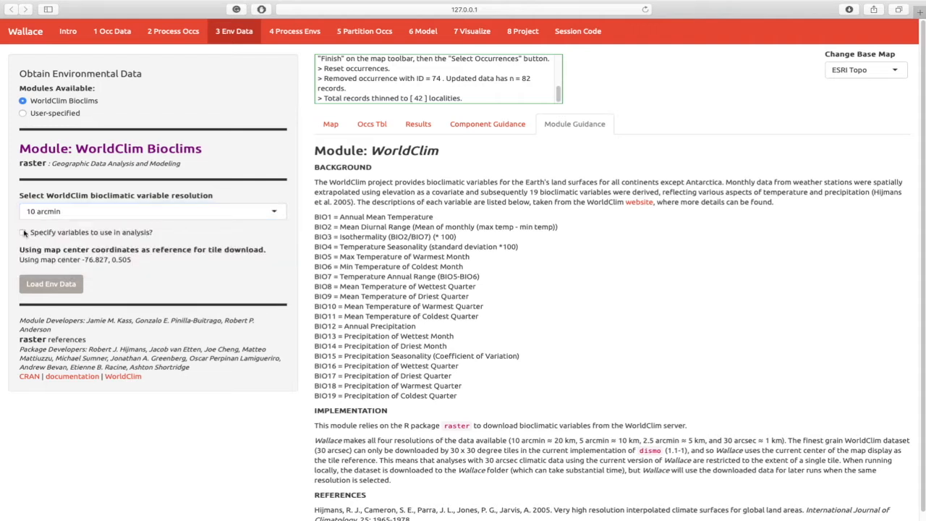
pyautogui.click(23, 232)
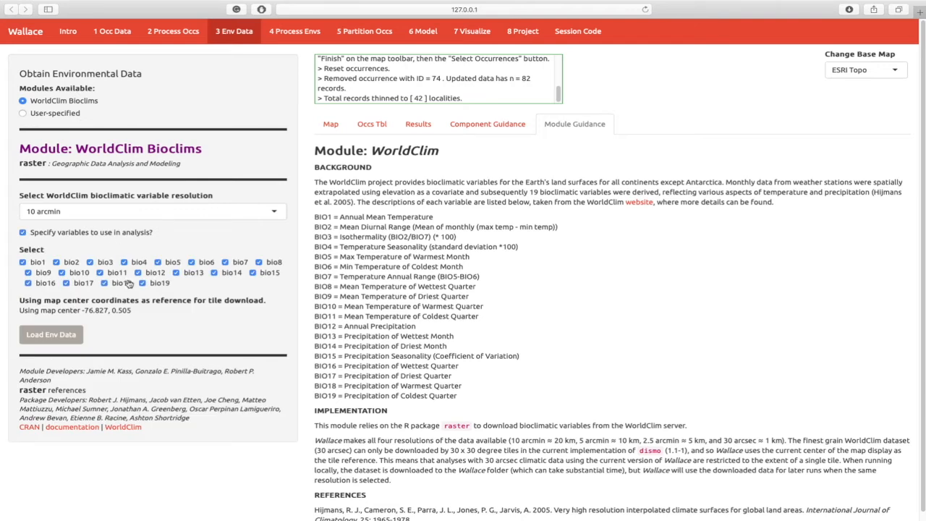
# Deselect all bioclimatic variables except bio1, bio4, bio11 and bio14.
pyautogui.click(22, 262)
pyautogui.click(22, 263)
pyautogui.click(57, 262)
pyautogui.click(161, 263)
pyautogui.click(176, 273)
pyautogui.click(142, 284)
pyautogui.click(104, 283)
pyautogui.click(66, 284)
pyautogui.click(61, 273)
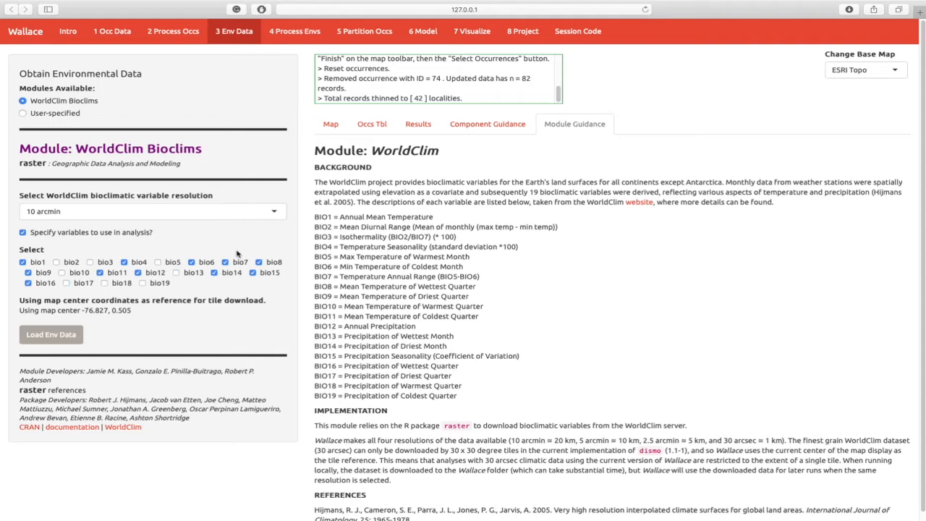
pyautogui.click(240, 262)
pyautogui.click(257, 262)
pyautogui.click(213, 262)
pyautogui.click(251, 273)
pyautogui.click(138, 273)
pyautogui.click(29, 284)
pyautogui.click(29, 272)
# Load the selected environmental data, check the raster summary, and open the Process Envs component.
pyautogui.click(67, 339)
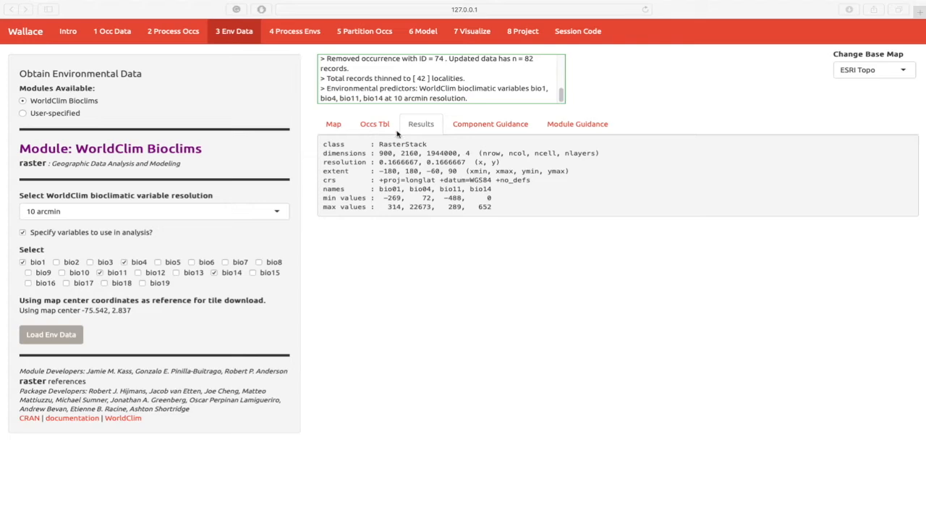
pyautogui.click(378, 191)
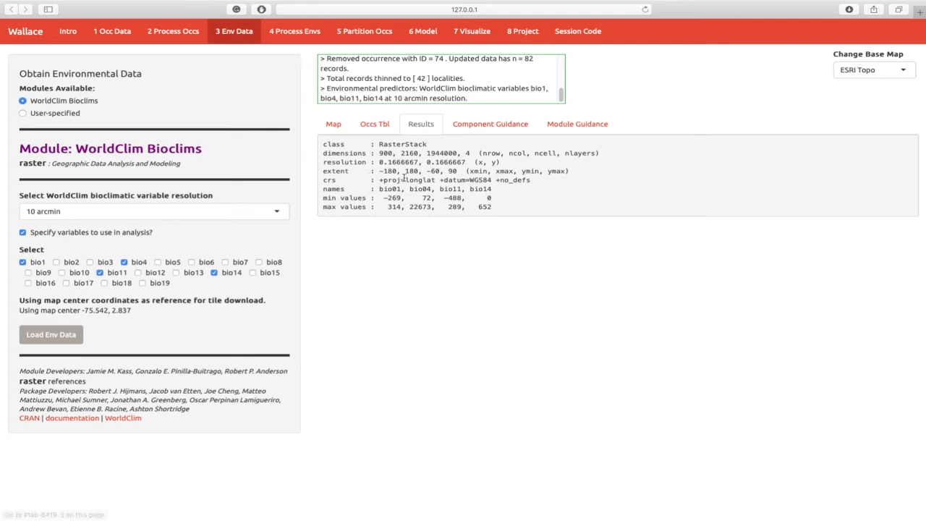
pyautogui.click(310, 35)
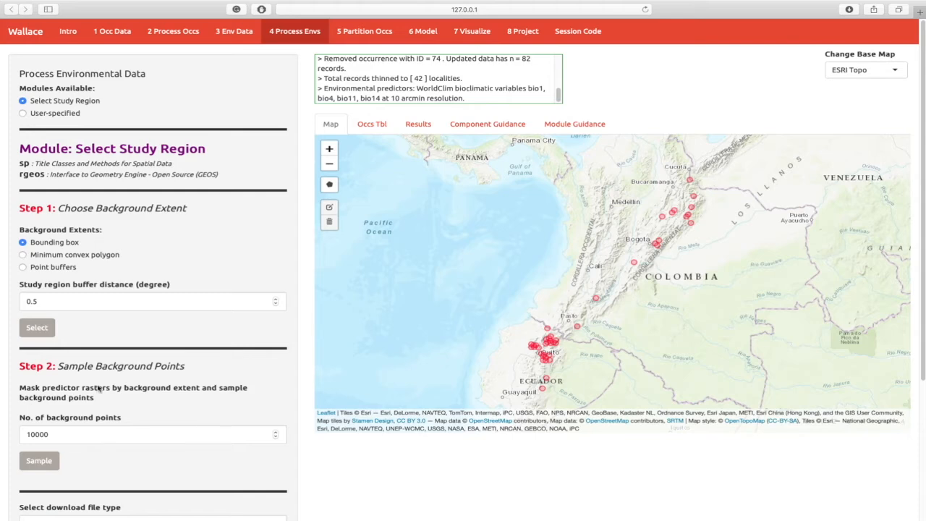
# Try the bounding box and minimum convex polygon background extents with a 0.5 degree buffer.
pyautogui.click(44, 327)
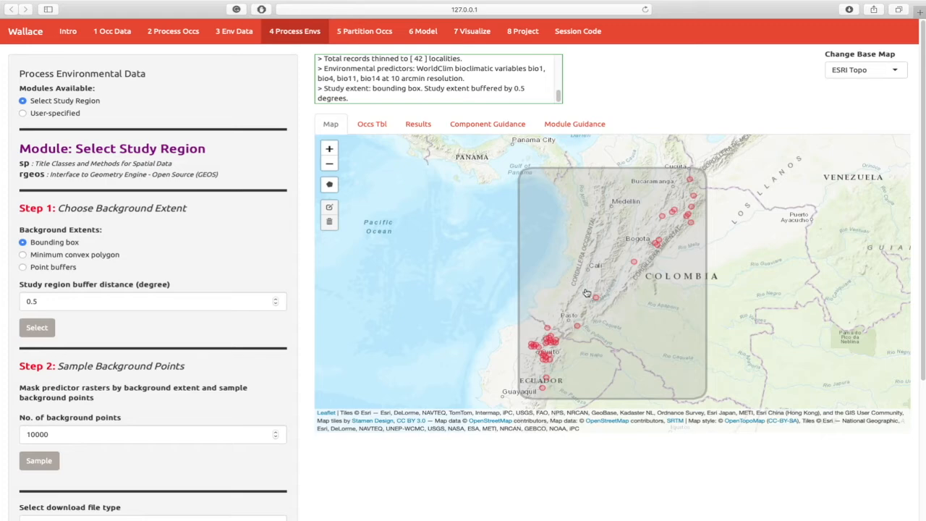
pyautogui.click(90, 257)
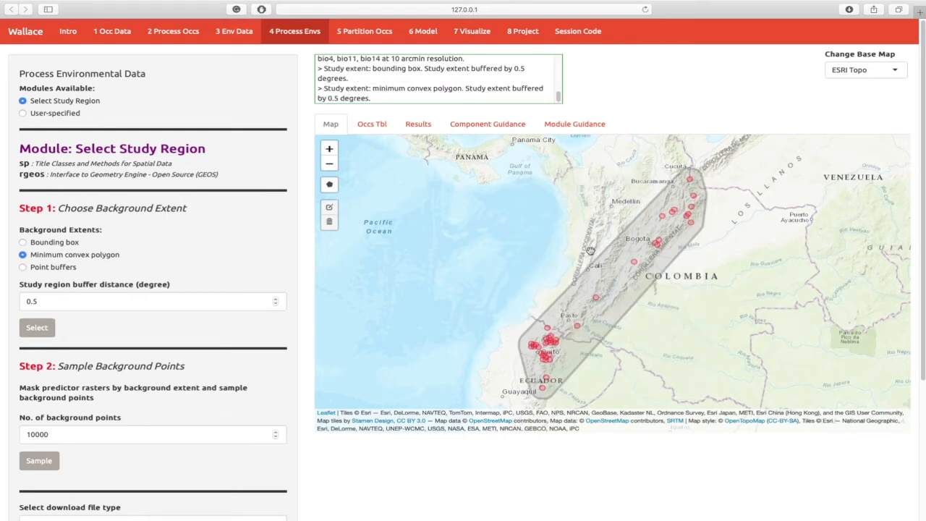
# Define the study region with point buffers around the occurrences, using a buffer distance of 3 degrees.
pyautogui.click(52, 268)
pyautogui.click(38, 328)
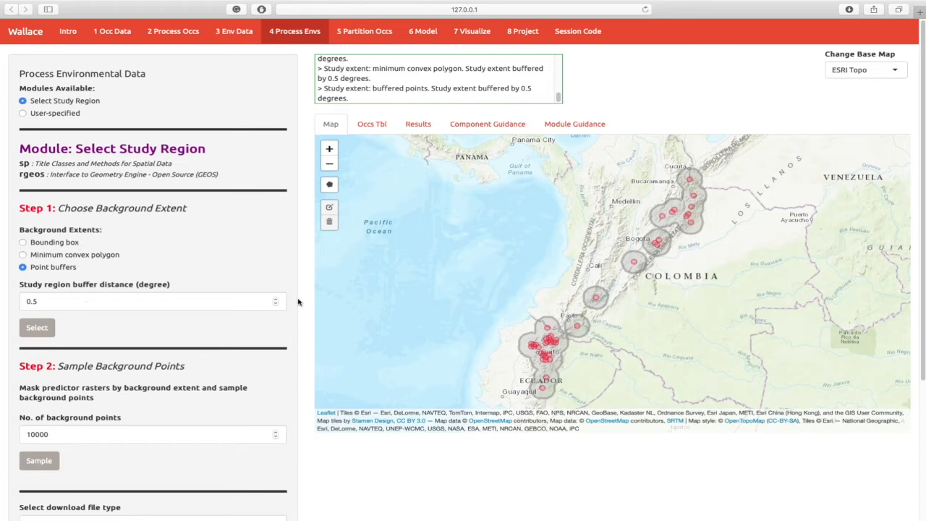
pyautogui.click(277, 299)
pyautogui.click(276, 298)
pyautogui.click(277, 299)
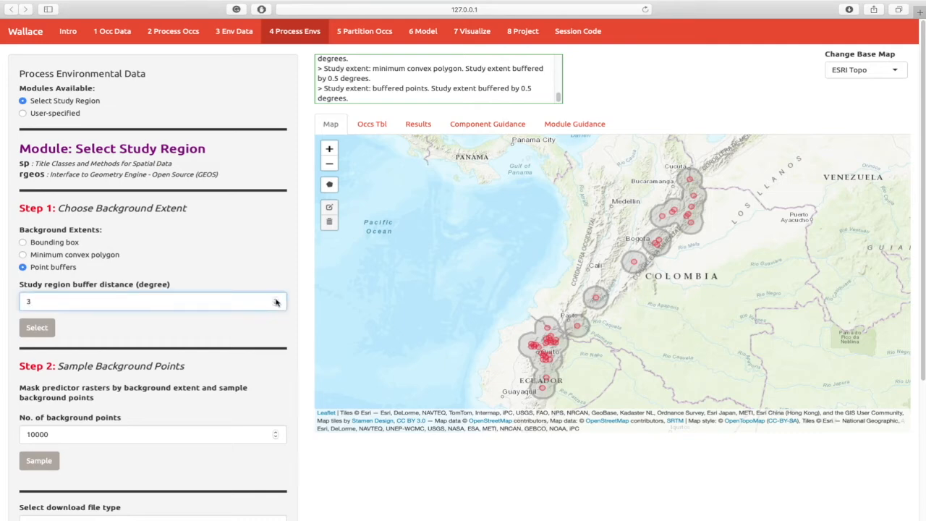
pyautogui.click(29, 328)
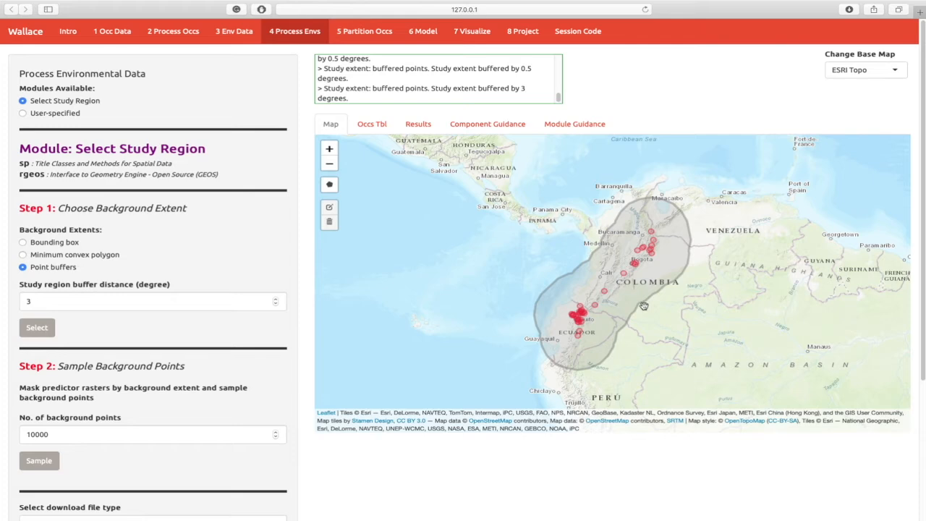
# Mask the predictor rasters and sample 10000 background points, and open the Partition Occs component.
pyautogui.click(39, 461)
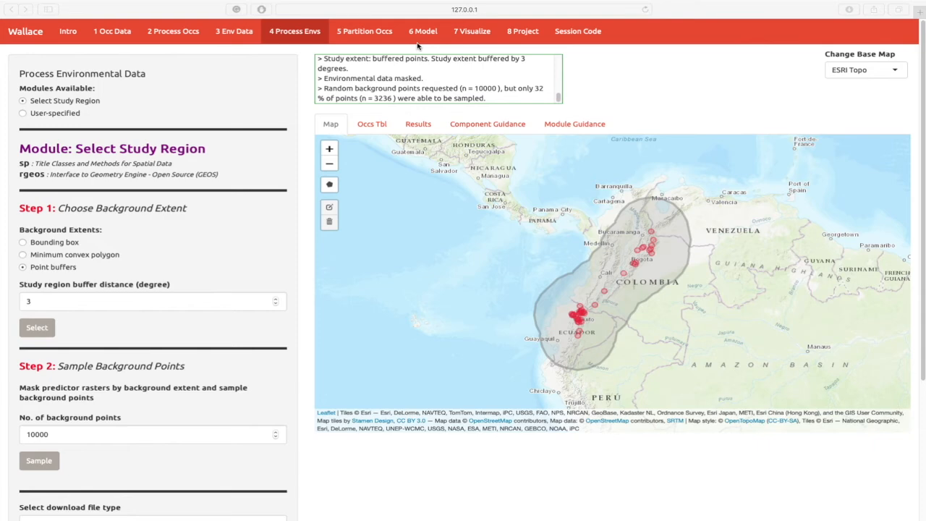
pyautogui.click(366, 31)
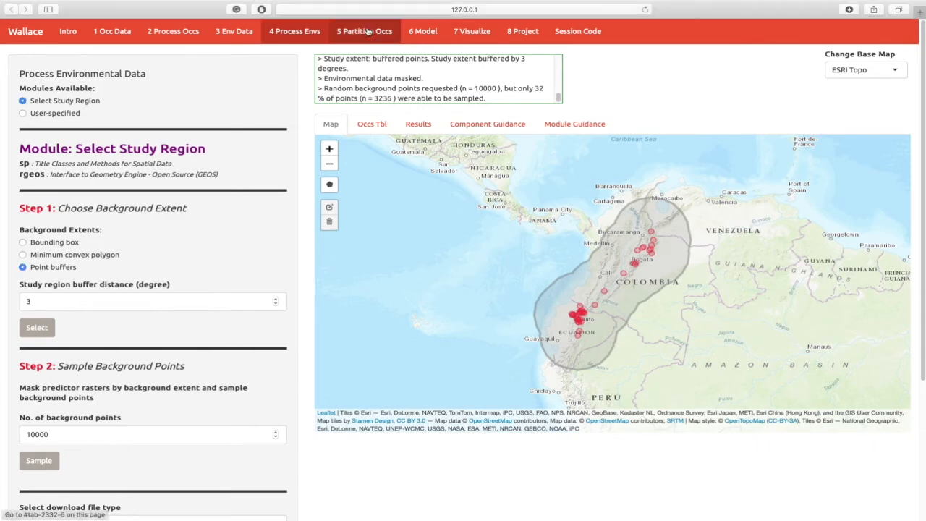
pyautogui.scroll(-2, 248, 256)
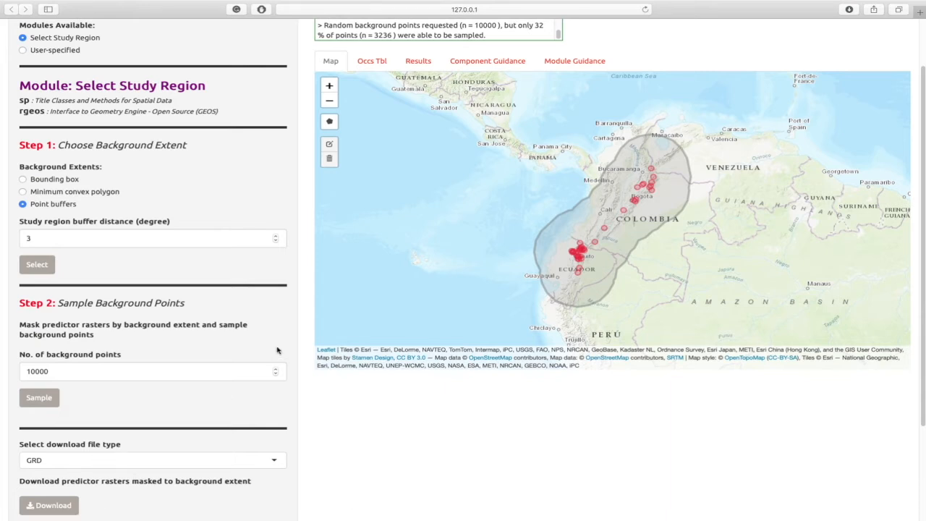
pyautogui.scroll(1, 296, 331)
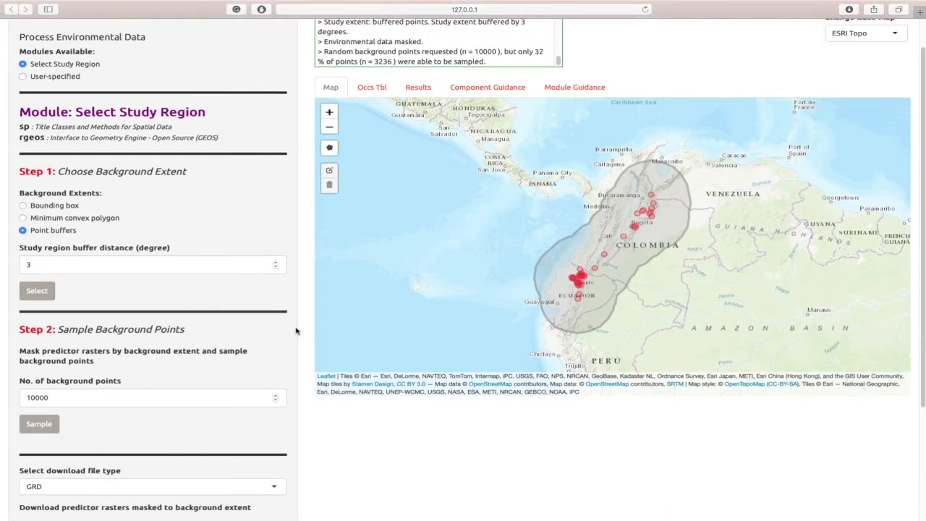
pyautogui.scroll(1, 296, 331)
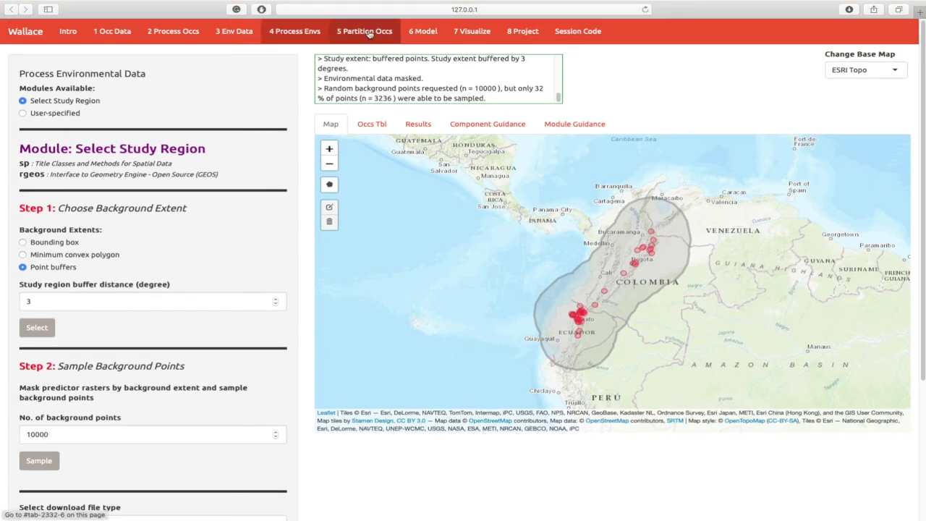
pyautogui.click(371, 31)
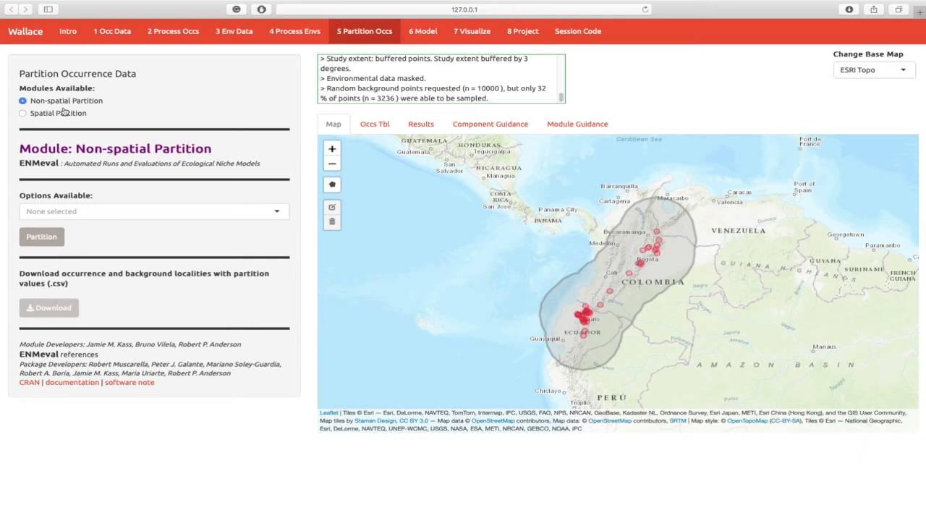
# Compare the partitioning methods offered by the non-spatial and spatial partition modules.
pyautogui.click(97, 210)
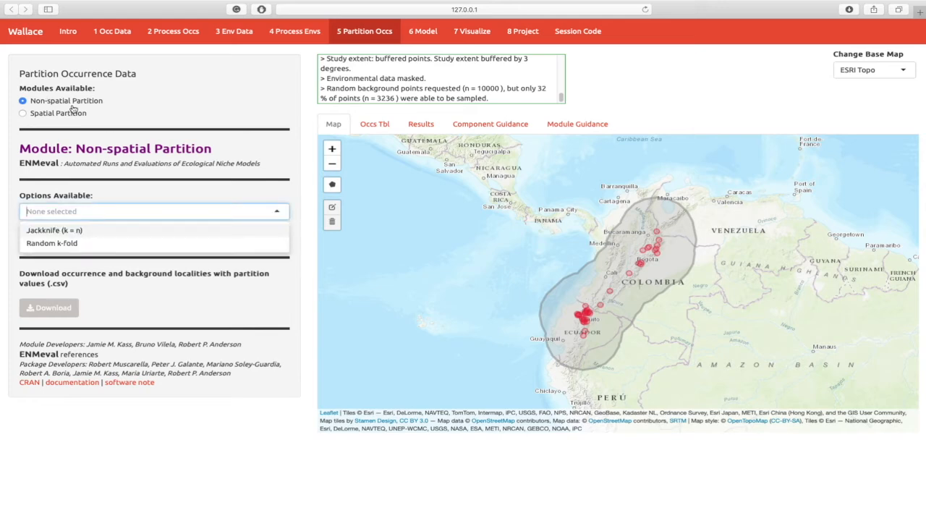
pyautogui.click(88, 245)
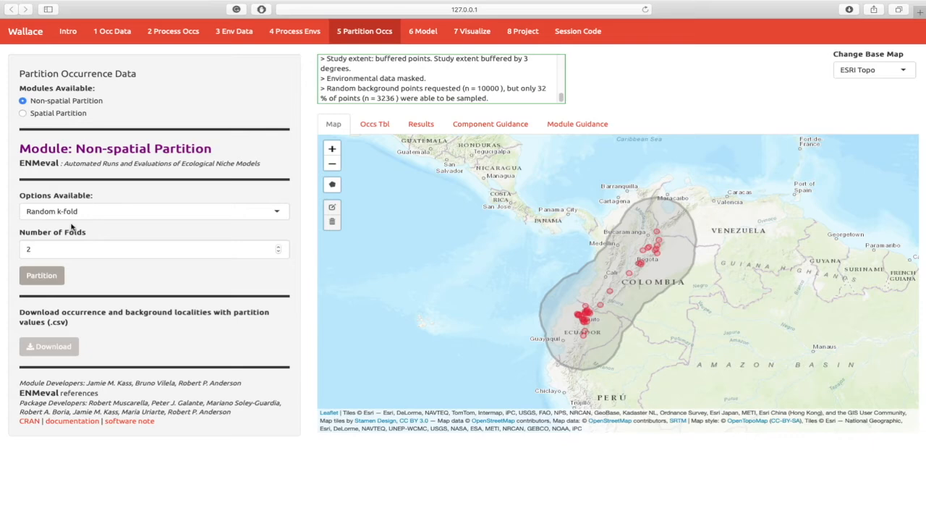
pyautogui.click(62, 118)
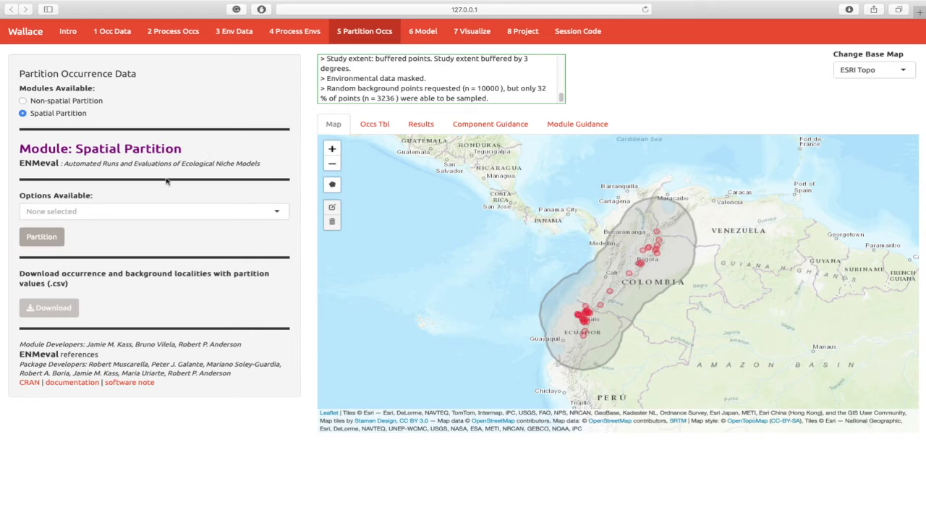
pyautogui.click(165, 210)
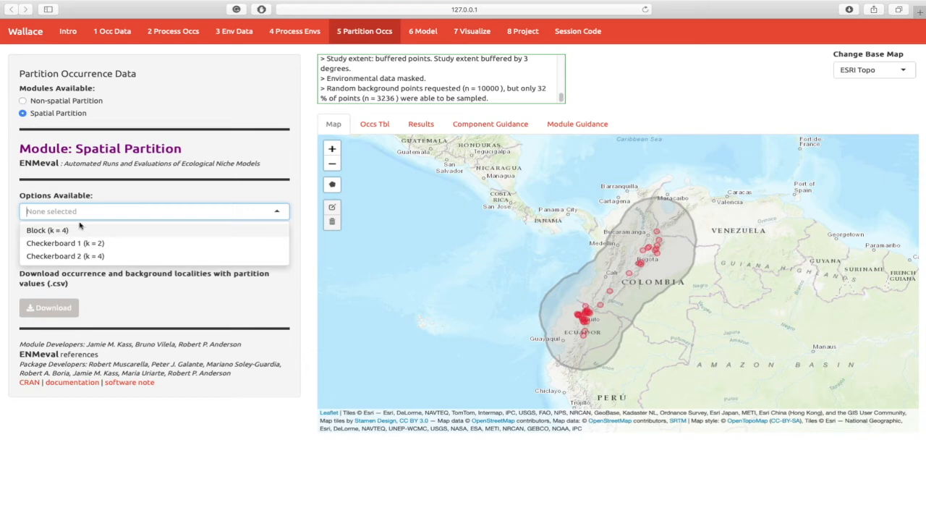
# Partition the occurrences with the non-spatial random k-fold method using 2 folds.
pyautogui.click(92, 105)
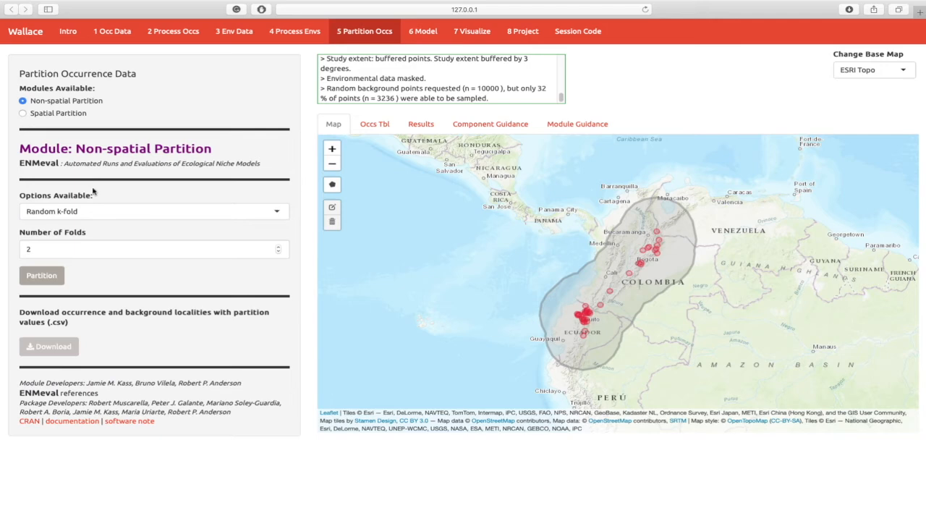
pyautogui.click(89, 210)
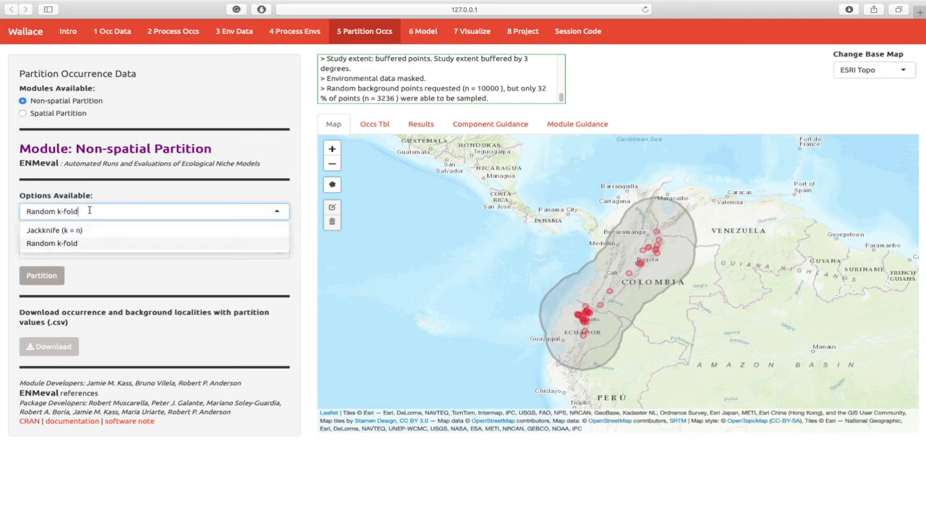
pyautogui.click(69, 242)
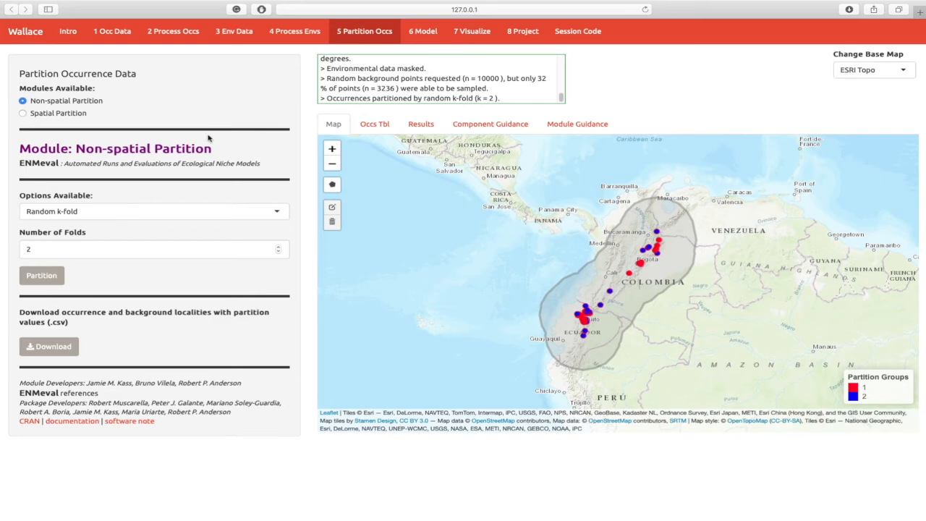
# Open the Model component, switch to the Maxent module and review its algorithm and parameter settings.
pyautogui.click(415, 32)
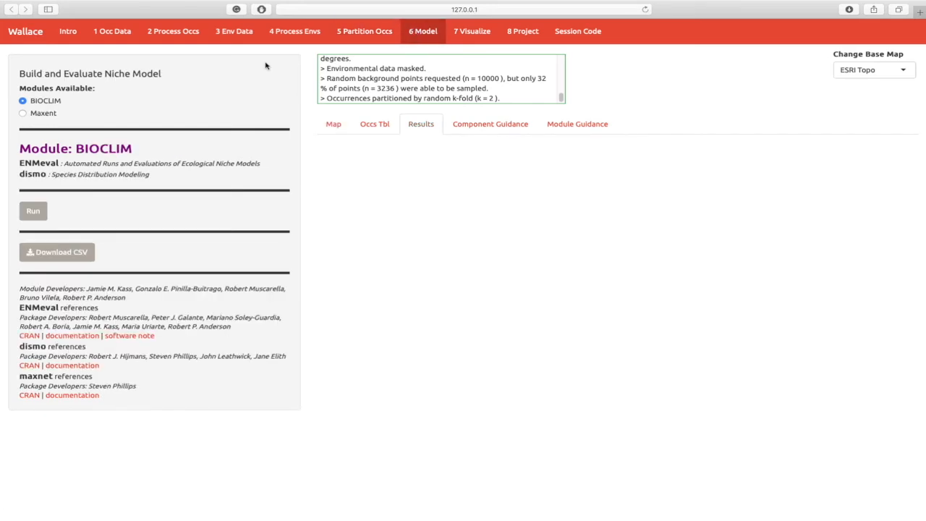
pyautogui.click(43, 112)
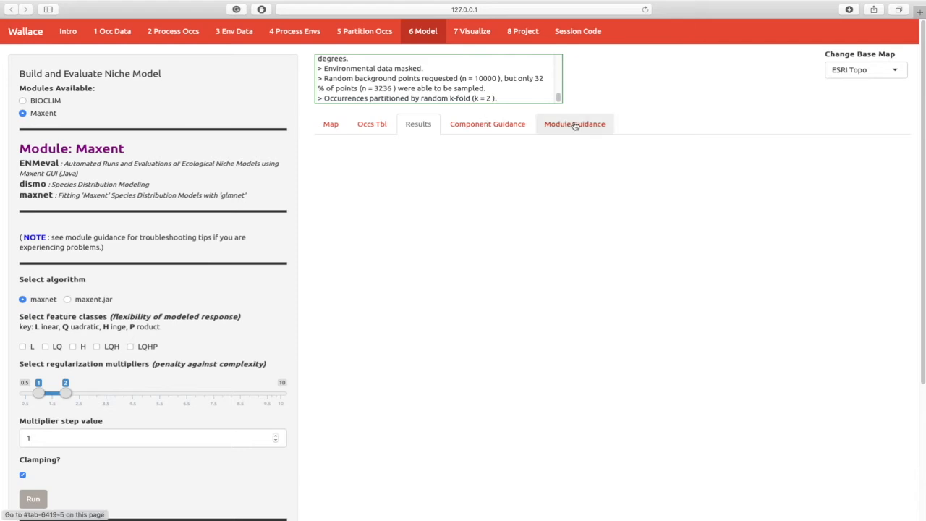
pyautogui.scroll(-1, 137, 160)
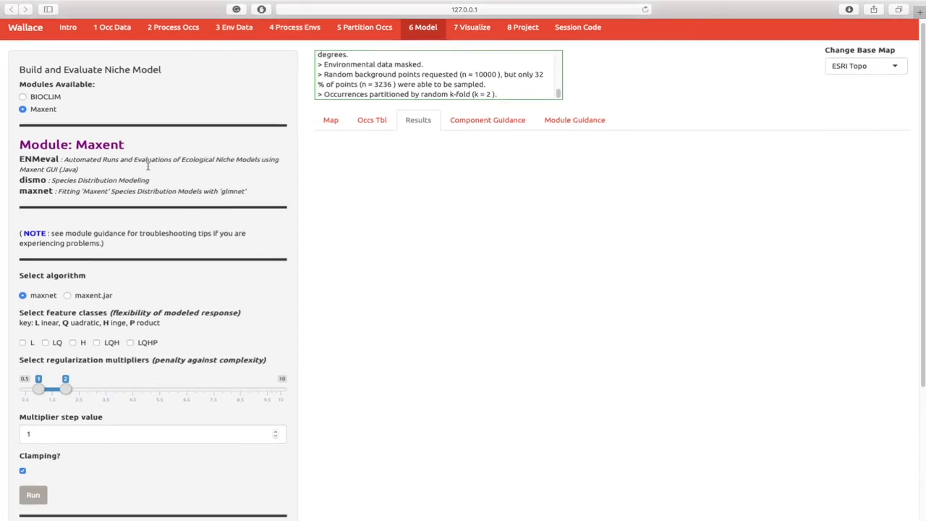
pyautogui.scroll(-1, 149, 169)
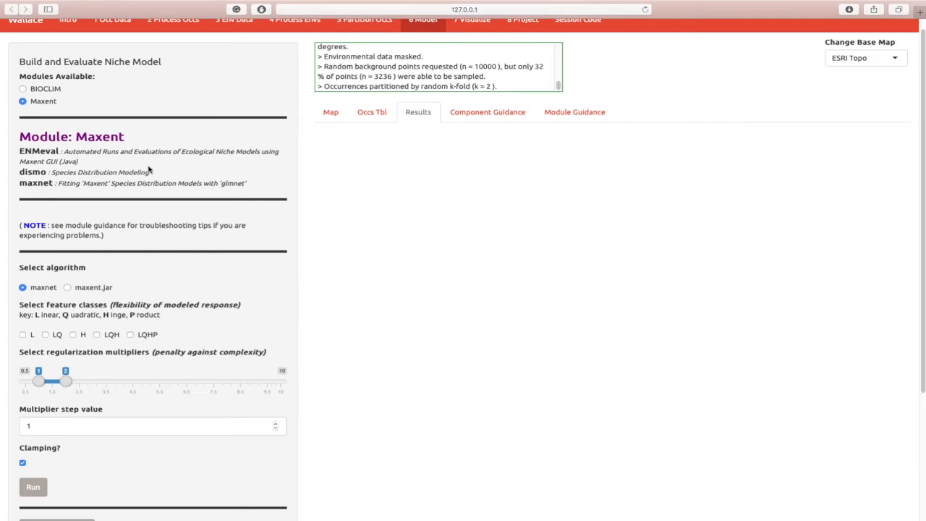
pyautogui.scroll(-2, 149, 169)
pyautogui.scroll(-5, 149, 169)
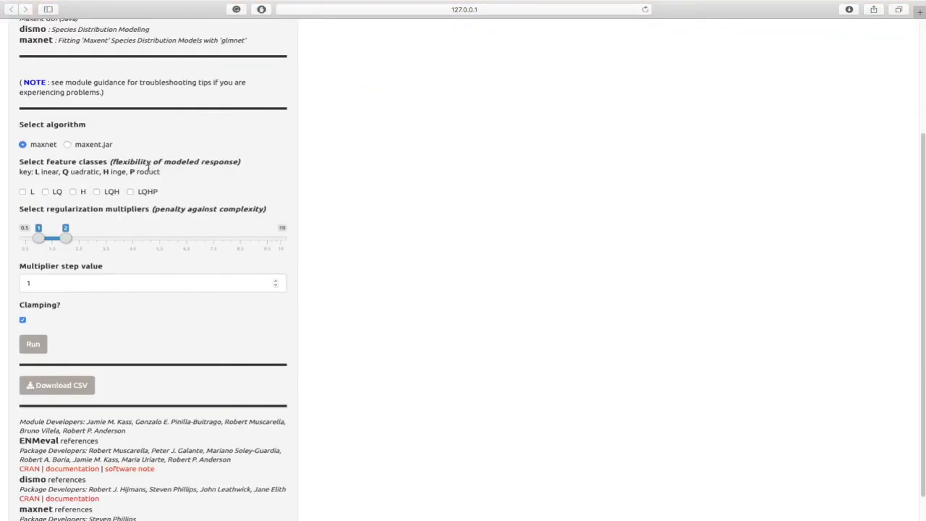
pyautogui.scroll(1, 149, 166)
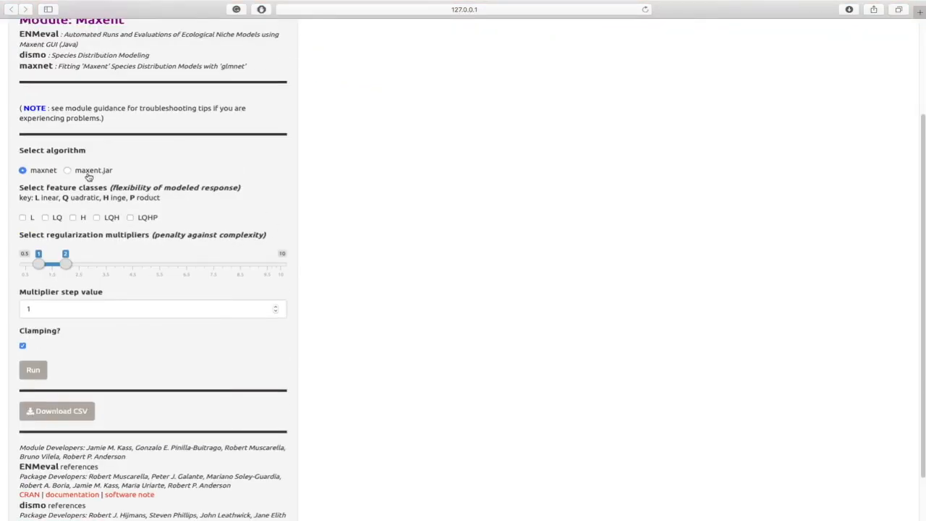
pyautogui.scroll(1, 43, 207)
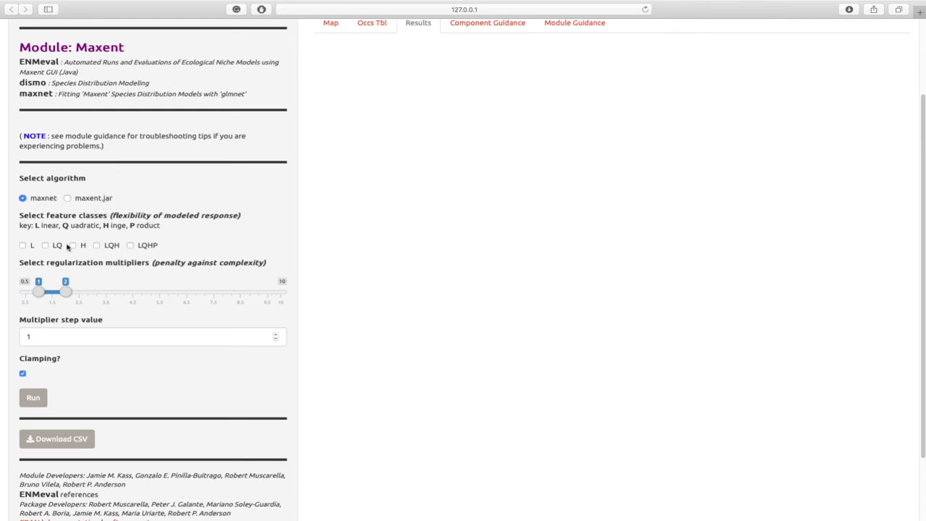
pyautogui.moveTo(68, 245)
pyautogui.click(130, 245)
pyautogui.click(96, 245)
pyautogui.click(73, 245)
pyautogui.click(131, 245)
pyautogui.click(97, 246)
pyautogui.click(73, 245)
# Select the LQ feature class and run the maxnet model with regularization multipliers 1 to 2, step value 1 and clamping.
pyautogui.click(44, 245)
pyautogui.moveTo(65, 262)
pyautogui.mouseDown()
pyautogui.moveTo(149, 263)
pyautogui.moveTo(47, 262)
pyautogui.mouseUp()
pyautogui.click(94, 262)
pyautogui.moveTo(41, 294)
pyautogui.moveTo(43, 335)
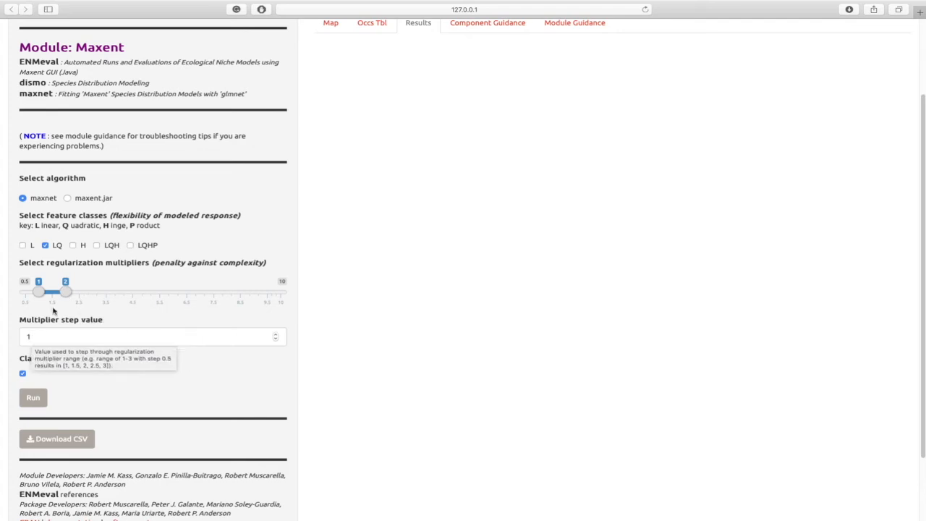
pyautogui.moveTo(80, 290)
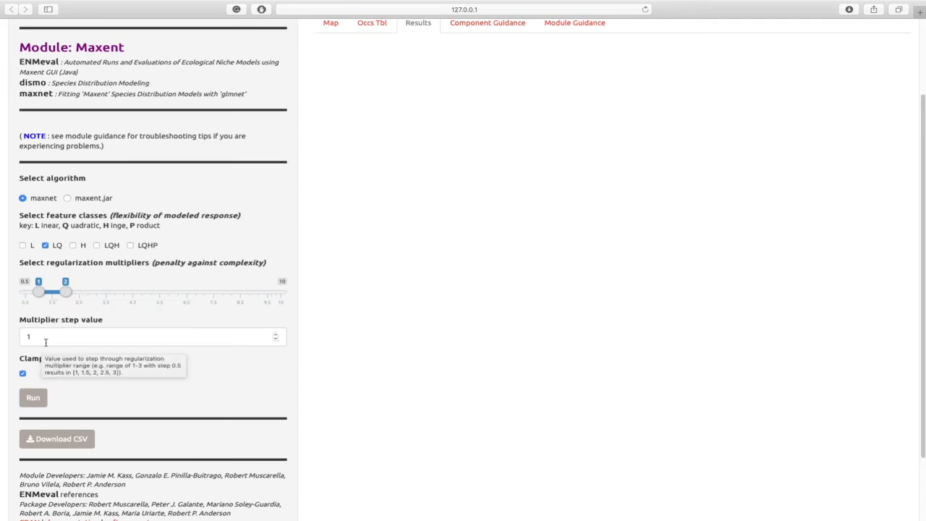
pyautogui.click(33, 400)
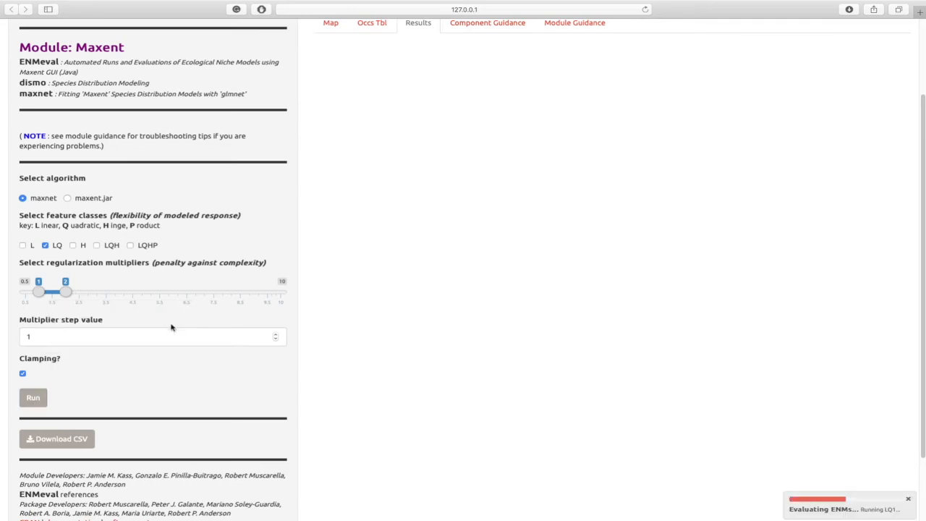
# Examine all columns of the full model and partition bin average evaluation statistics, sorting the models by w.AIC.
pyautogui.scroll(1, 195, 308)
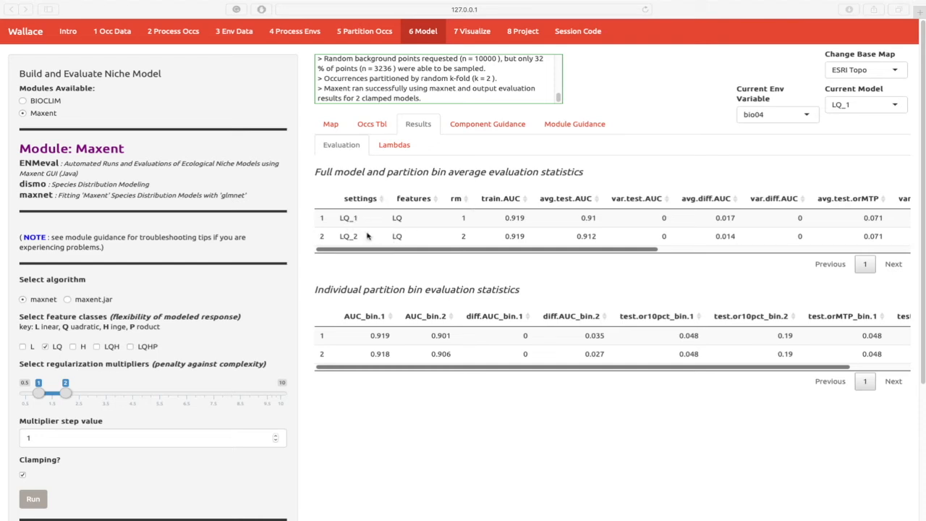
pyautogui.moveTo(358, 250); pyautogui.dragTo(386, 255)
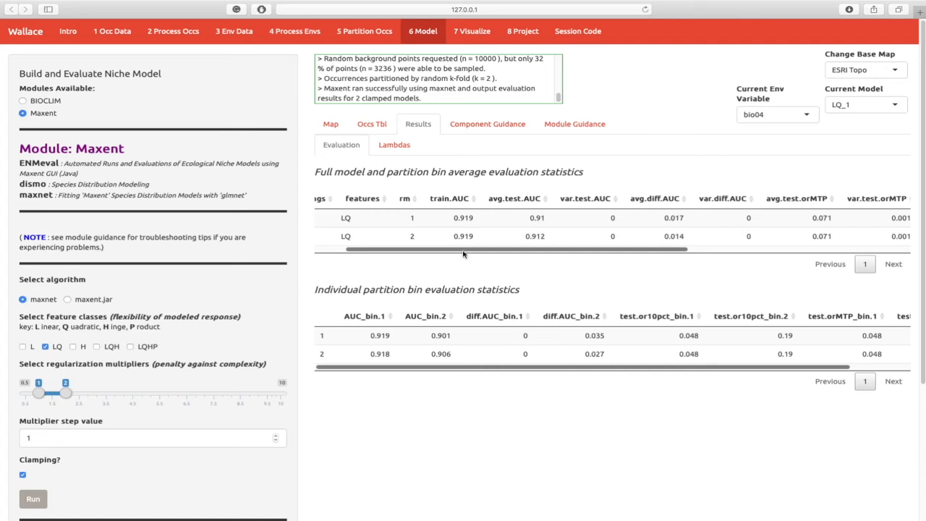
pyautogui.moveTo(463, 253); pyautogui.dragTo(497, 253)
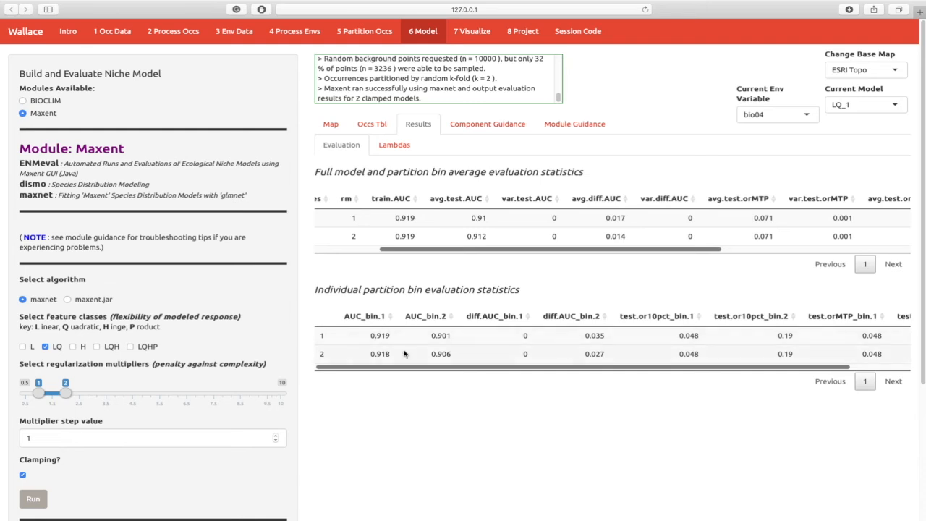
pyautogui.moveTo(542, 249); pyautogui.dragTo(564, 249)
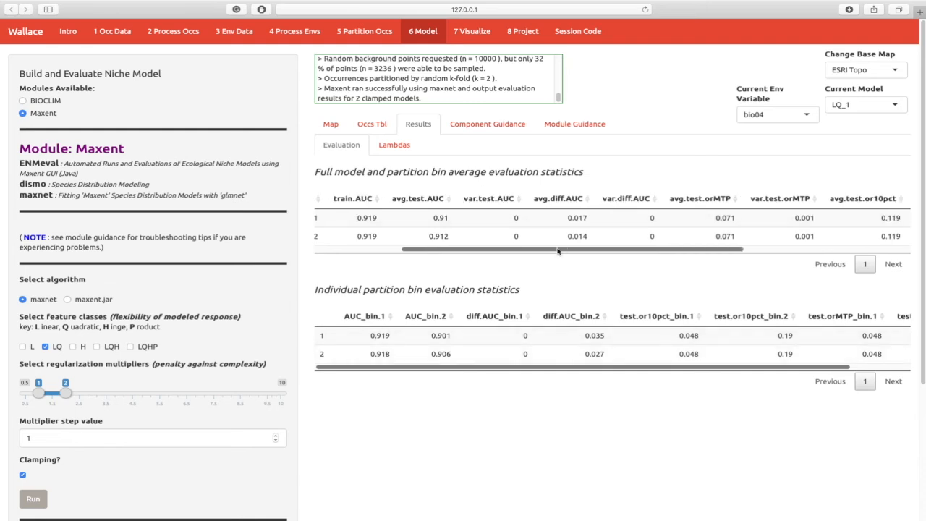
pyautogui.hscroll(5, 557, 239)
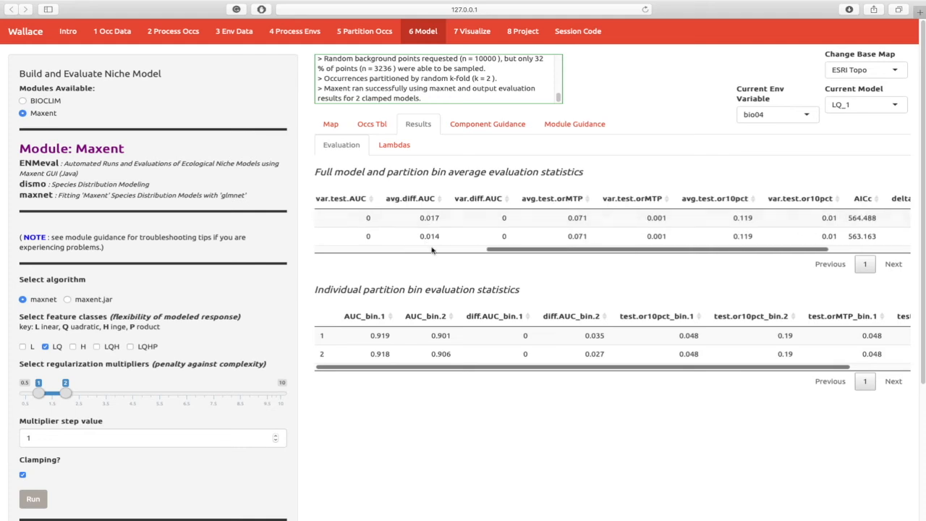
pyautogui.moveTo(542, 250); pyautogui.dragTo(614, 253)
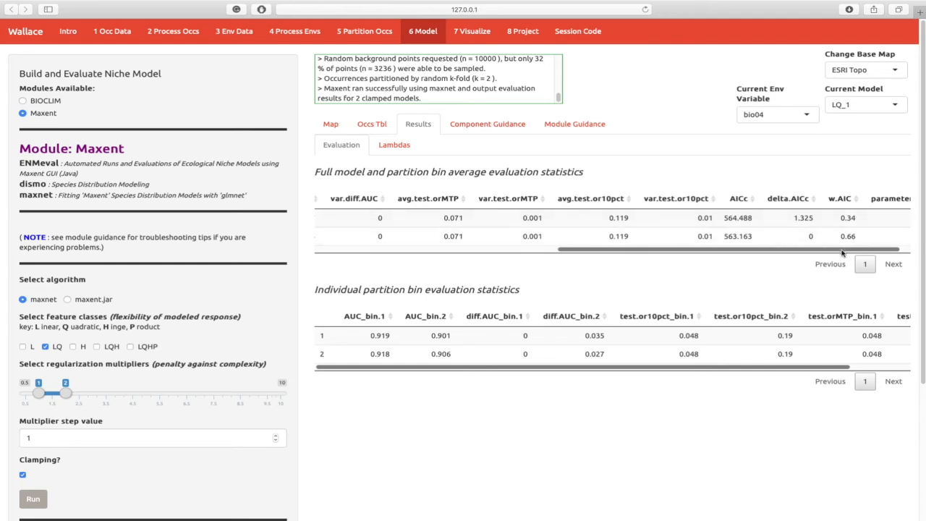
pyautogui.hscroll(1, 841, 253)
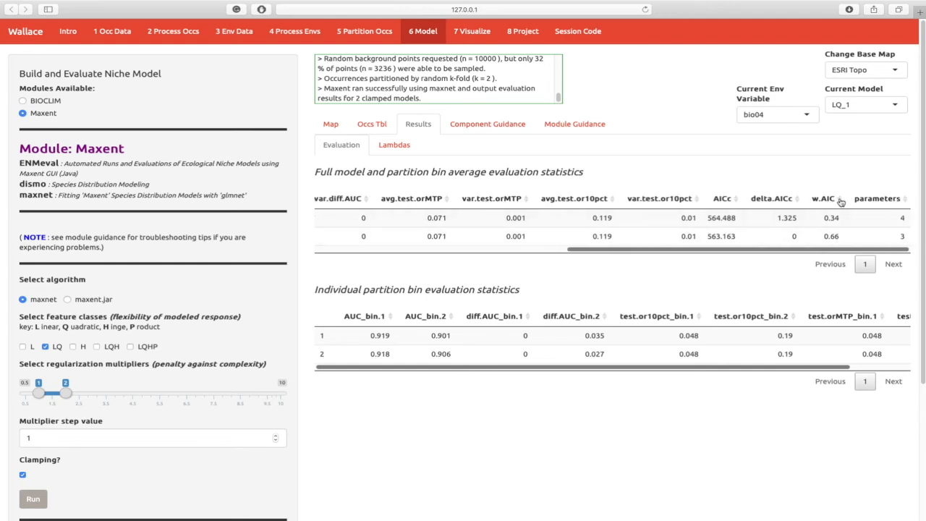
pyautogui.click(839, 200)
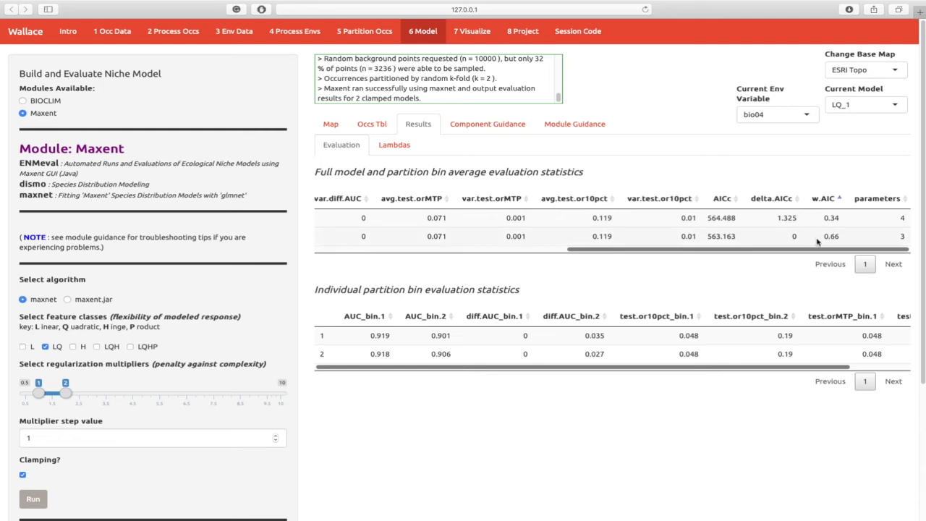
pyautogui.hscroll(-10, 373, 239)
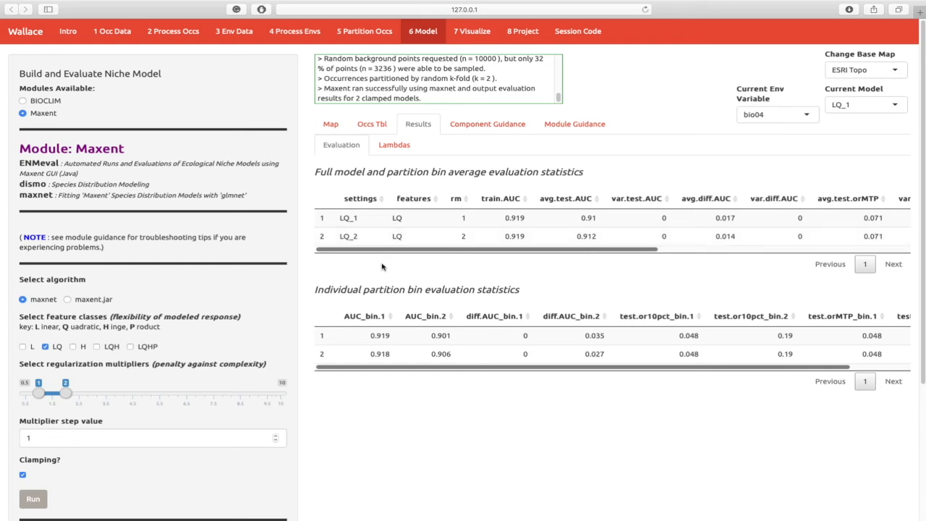
# Review the Maxent lambdas file of model LQ_1 and return to the evaluation statistics tables.
pyautogui.scroll(-1, 382, 266)
pyautogui.click(395, 123)
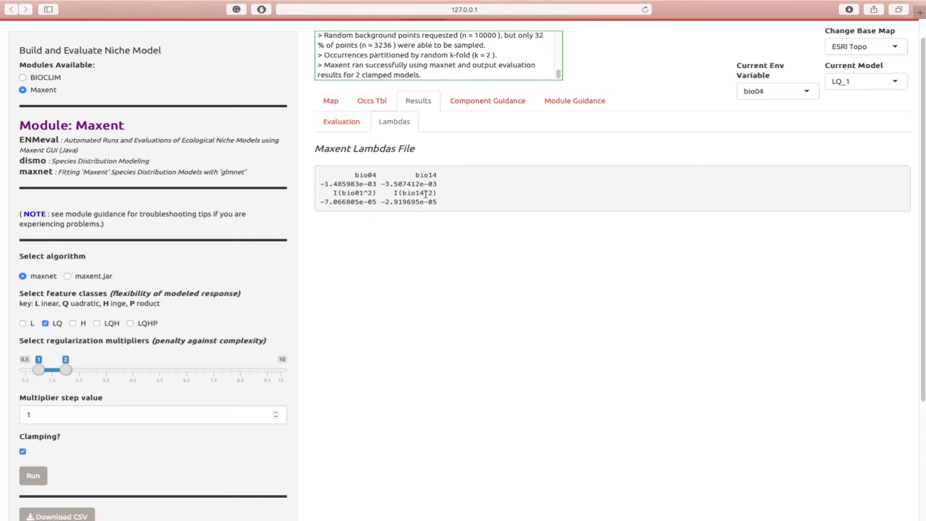
pyautogui.click(353, 123)
pyautogui.scroll(1, 361, 217)
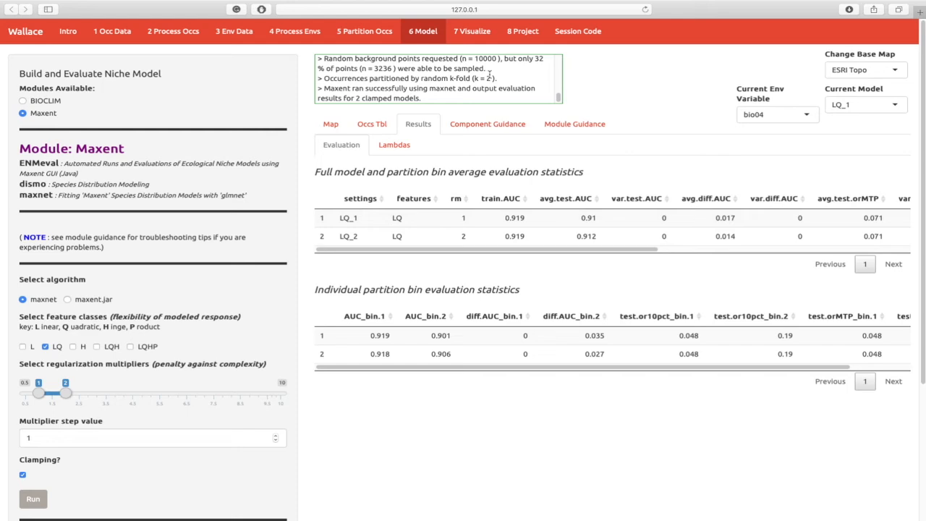
# Open the Visualize component and plot the Maxent evaluation results with delta AICc as the evaluation statistic.
pyautogui.click(474, 32)
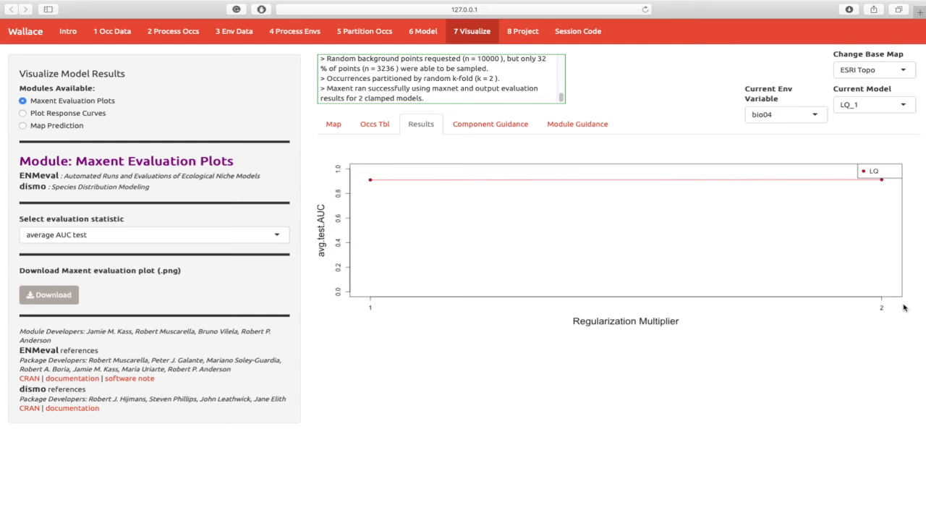
pyautogui.click(191, 239)
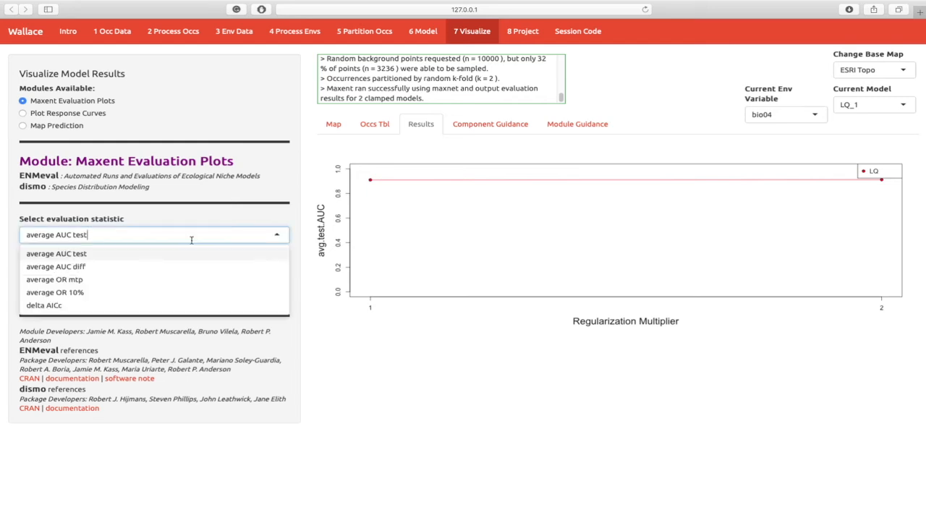
pyautogui.click(49, 306)
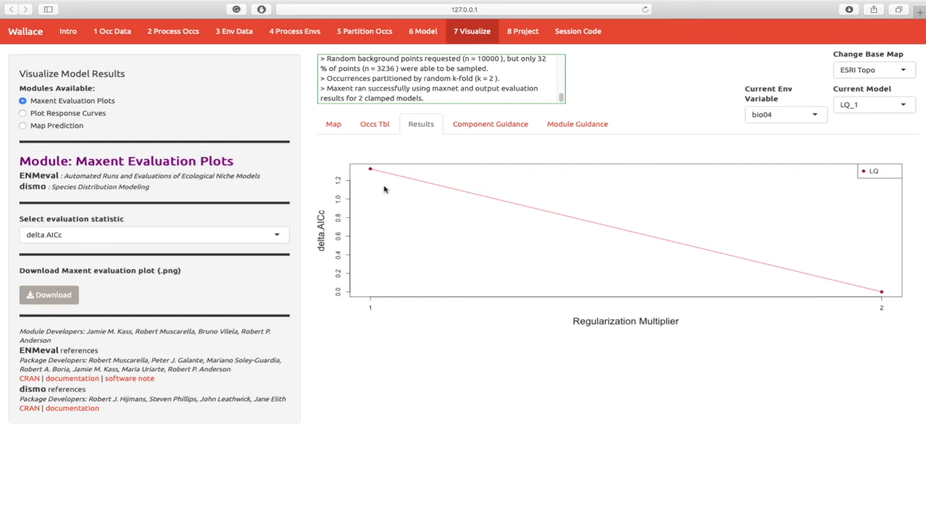
pyautogui.click(186, 235)
pyautogui.click(186, 210)
# Plot the response curves of model LQ_1 for the environmental variables bio14 and bio01.
pyautogui.click(81, 115)
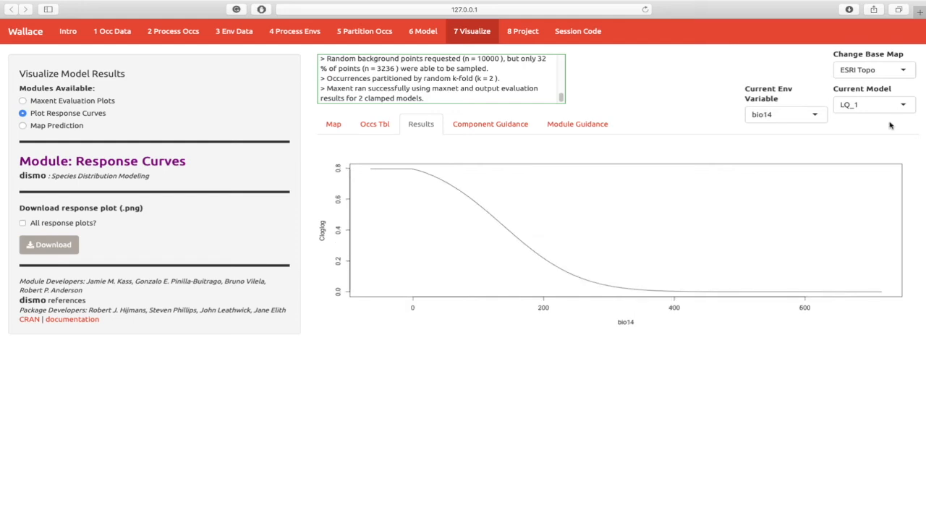
pyautogui.click(886, 107)
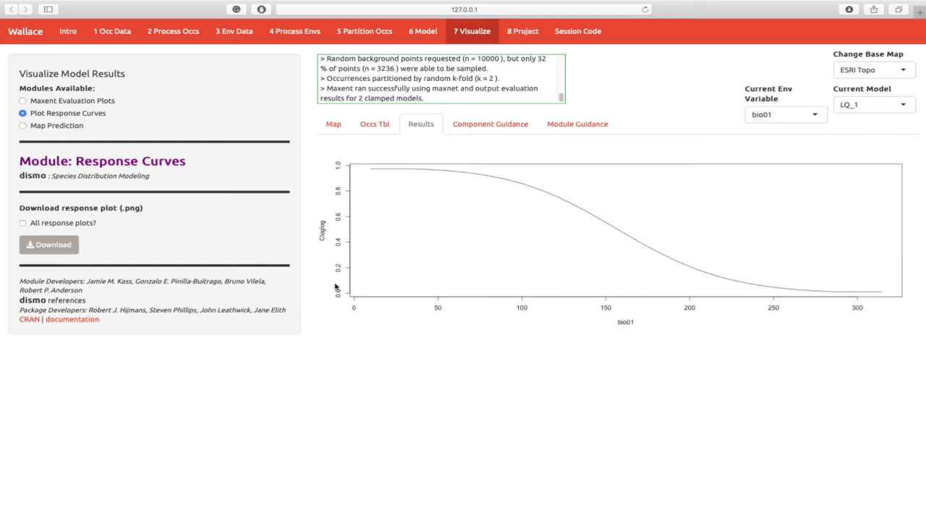
# Map the raw LQ_1 prediction without a threshold and with the Minimum Training Presence threshold, and check the available download file types.
pyautogui.click(62, 126)
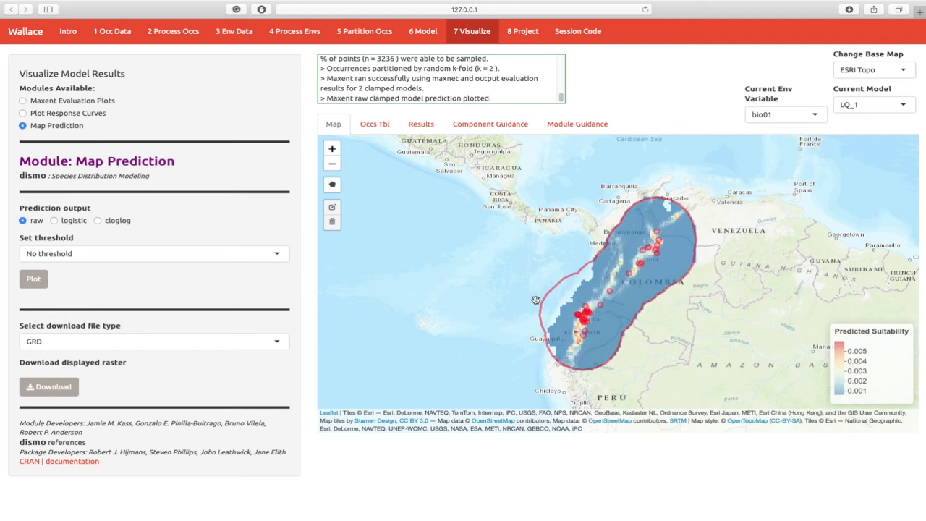
pyautogui.scroll(1, 536, 300)
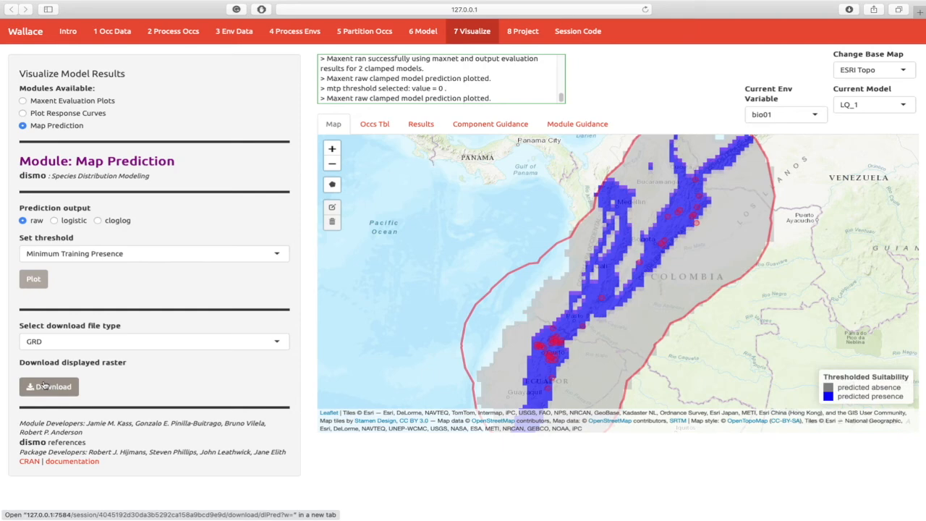
pyautogui.click(108, 344)
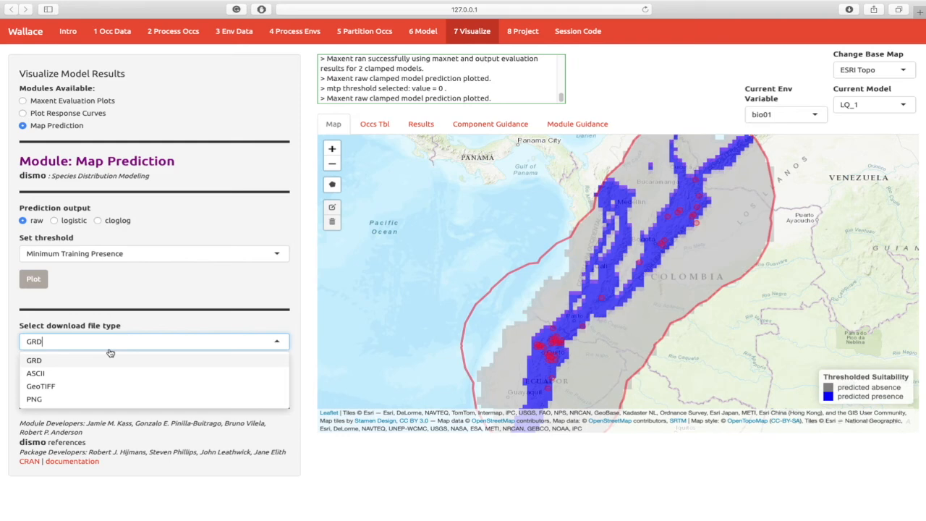
# Open the Project component and switch from Project to New Extent to the Calculate Environmental Similarity module.
pyautogui.click(523, 31)
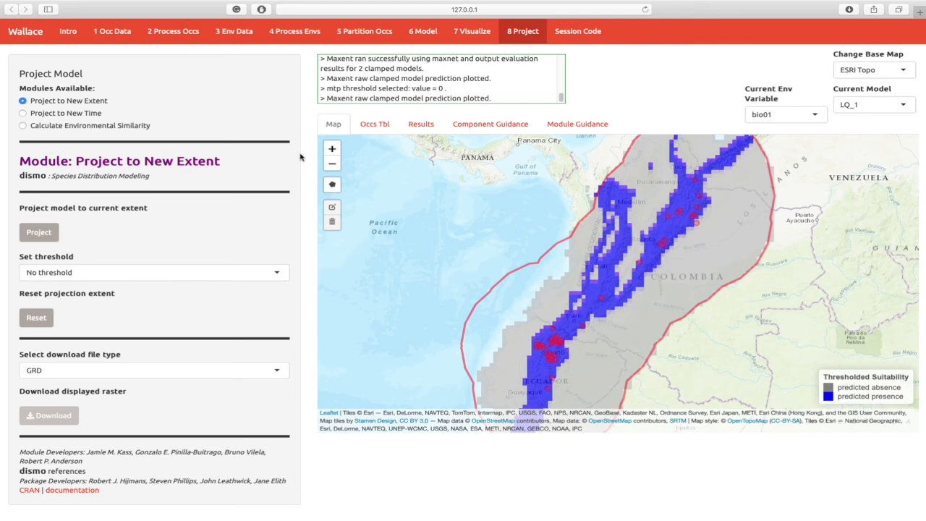
pyautogui.click(23, 125)
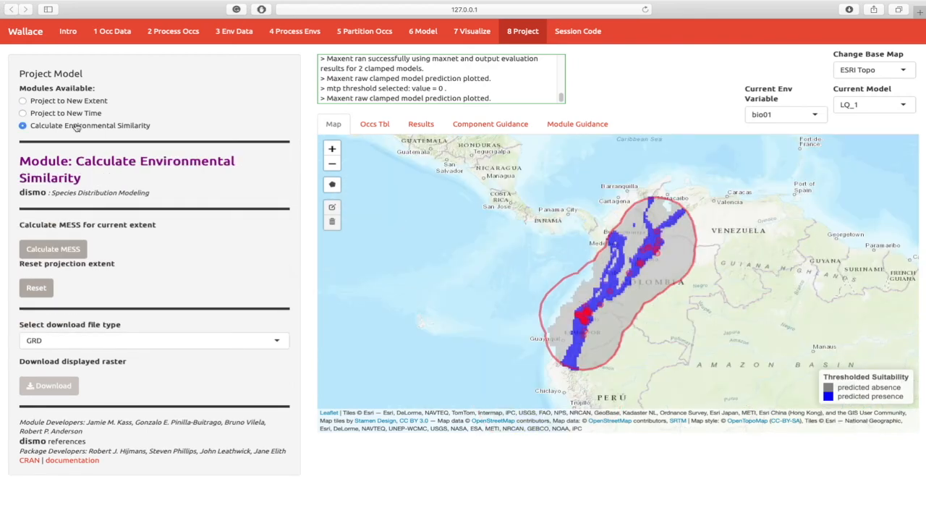